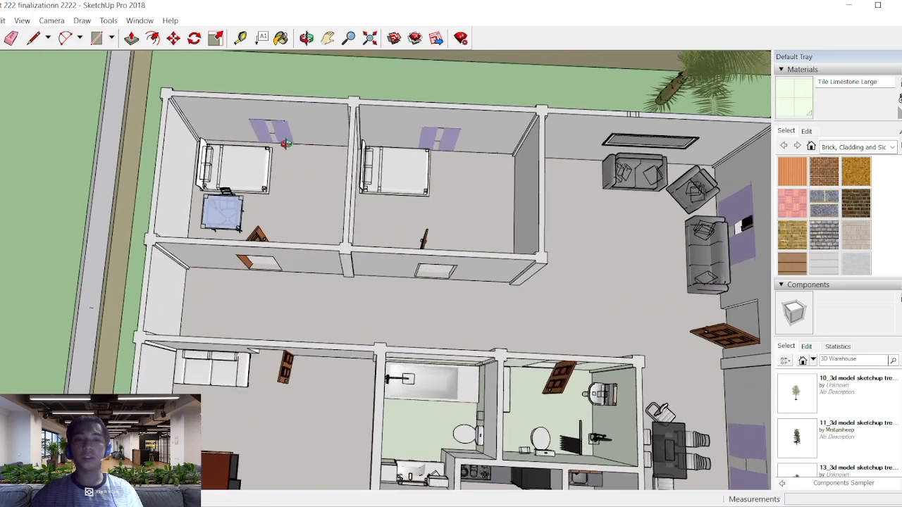
Step: Examine the two rear bedrooms and the larger bedroom with the sofa, including their beds, desk and doors
scroll(233, 189, "up", 2)
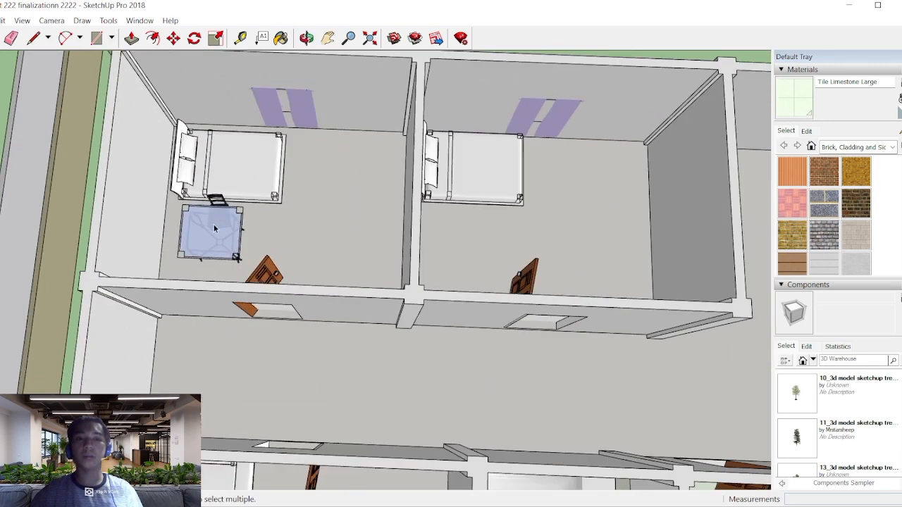
scroll(215, 227, "up", 2)
scroll(254, 224, "down", 6)
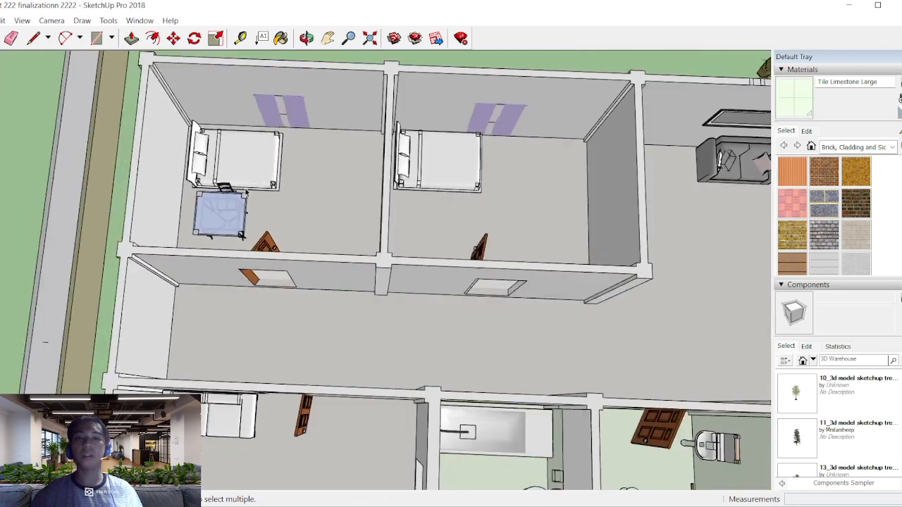
scroll(288, 381, "up", 2)
scroll(291, 381, "down", 4)
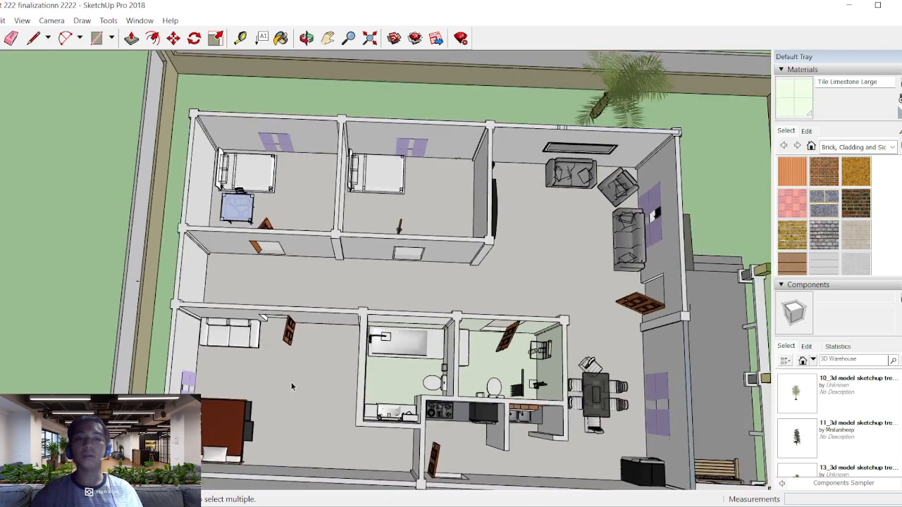
scroll(289, 380, "up", 5)
scroll(286, 361, "up", 2)
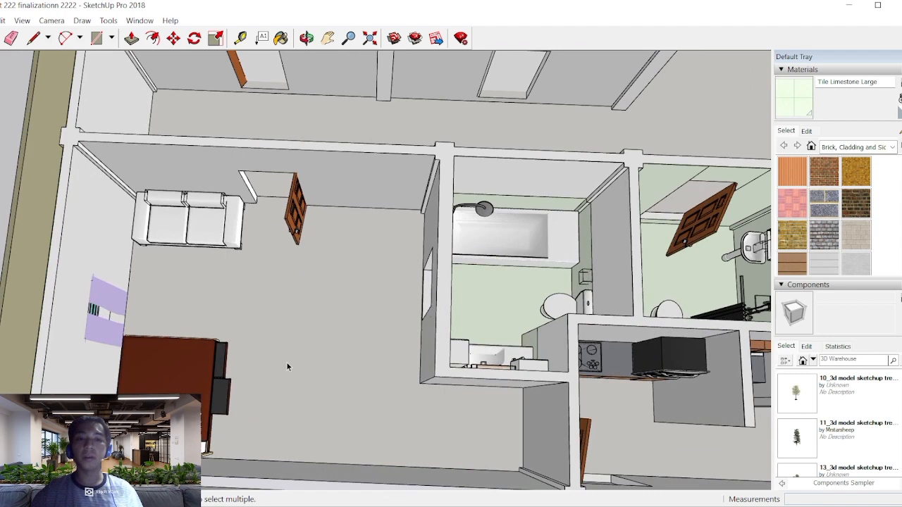
scroll(286, 362, "down", 4)
scroll(286, 361, "up", 4)
middle_click_drag(254, 398, 235, 257)
scroll(234, 254, "up", 2)
scroll(233, 243, "down", 5)
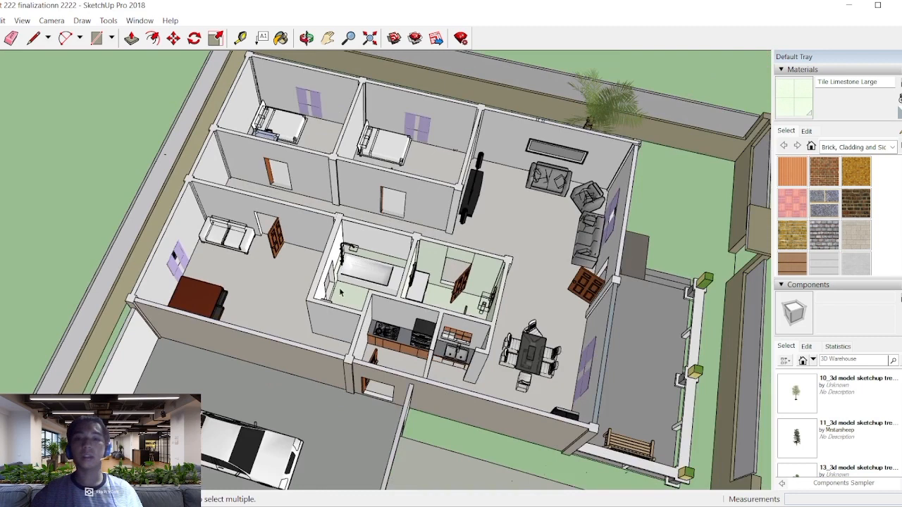
Step: Inspect the two green-tiled bathrooms beside the large bedroom and their fixtures
scroll(340, 292, "up", 2)
mouse_move(339, 293)
middle_mouse_down()
mouse_move(344, 345)
mouse_move(391, 374)
middle_mouse_up()
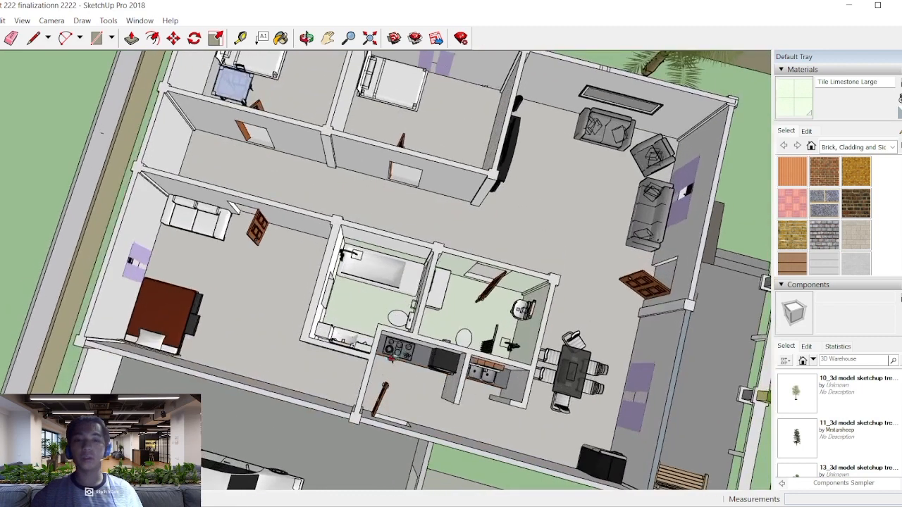
scroll(405, 329, "up", 2)
mouse_move(435, 324)
middle_mouse_down()
mouse_move(466, 323)
mouse_move(514, 253)
mouse_move(625, 195)
mouse_move(558, 276)
mouse_move(540, 316)
middle_mouse_up()
scroll(525, 239, "up", 3)
middle_click_drag(442, 317, 315, 325)
scroll(326, 321, "down", 10)
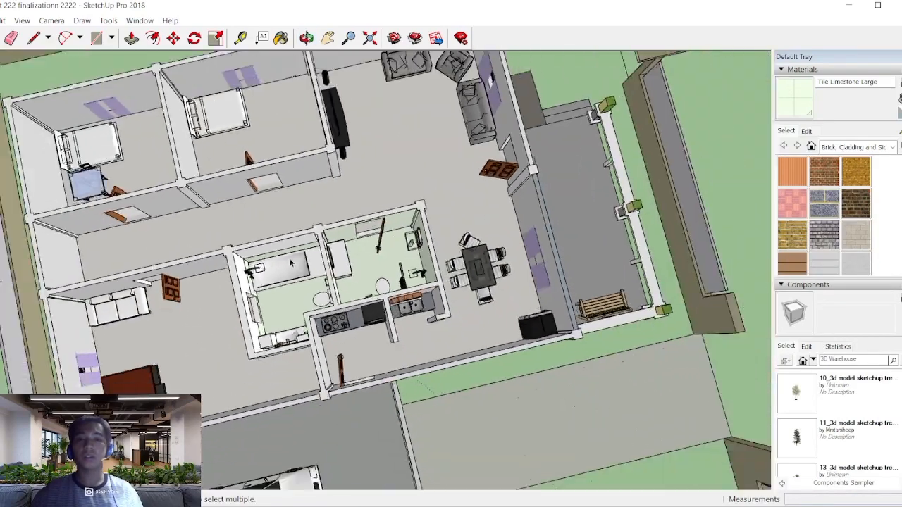
Step: Examine the living room's sofas, wall picture, television stand and speakers up close
middle_click_drag(279, 182, 262, 175)
scroll(395, 120, "up", 4)
middle_click_drag(436, 178, 389, 146)
scroll(485, 144, "up", 5)
mouse_move(484, 145)
middle_mouse_down()
mouse_move(486, 130)
mouse_move(500, 164)
middle_mouse_up()
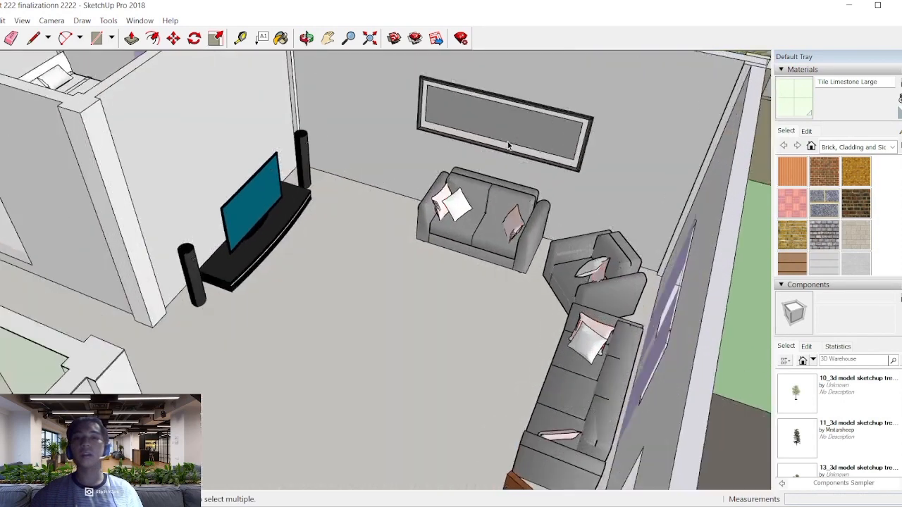
scroll(501, 163, "up", 3)
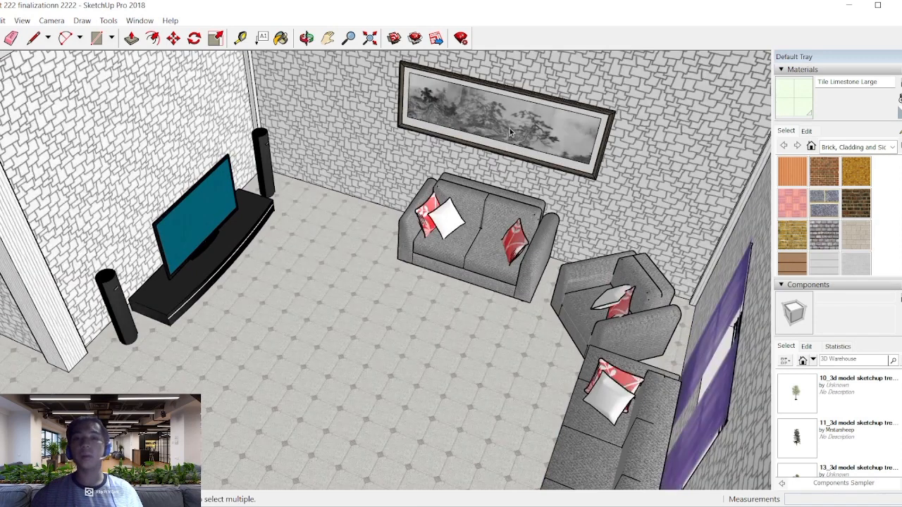
scroll(255, 205, "up", 1)
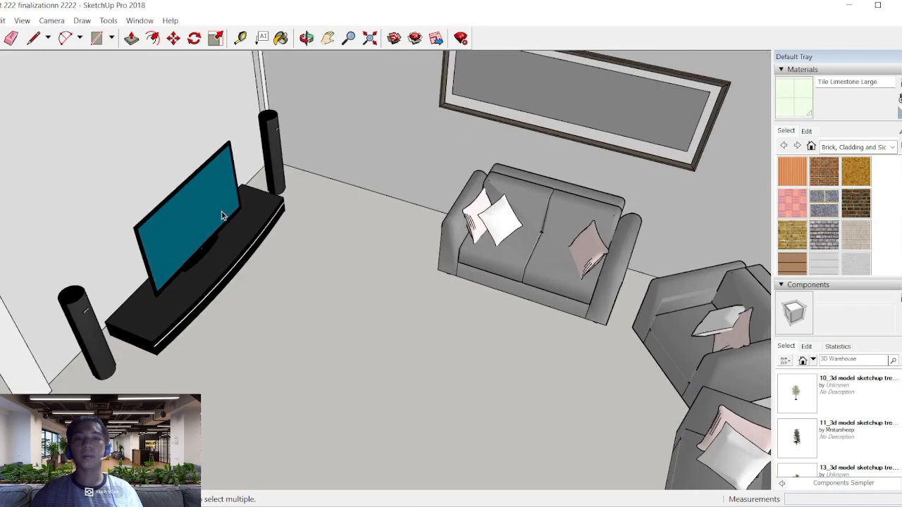
scroll(206, 212, "down", 2)
scroll(434, 247, "down", 3)
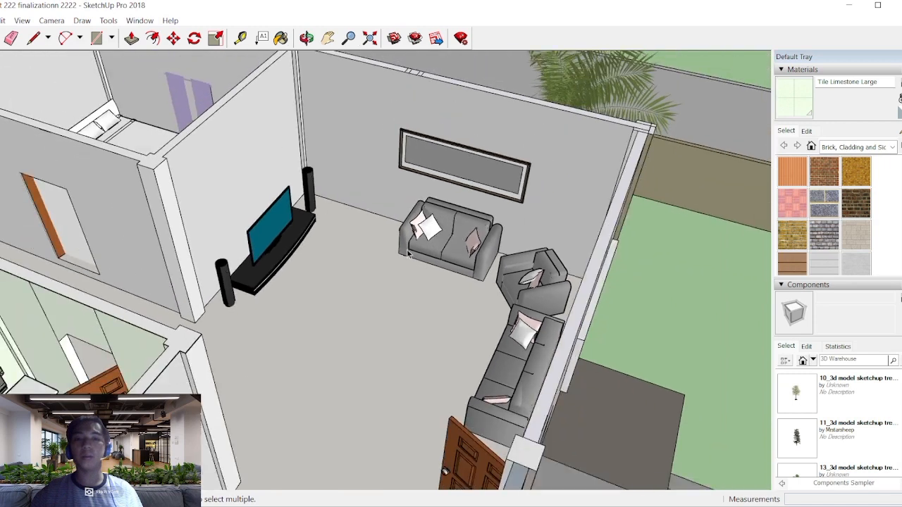
scroll(284, 193, "down", 1)
scroll(302, 189, "up", 1)
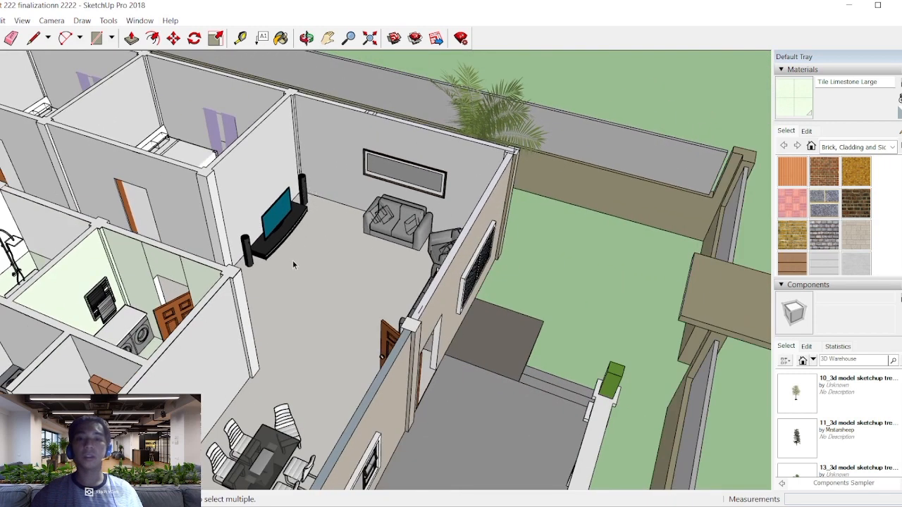
Step: Inspect the dining table area and the kitchen's sink, cabinets, stove and oven
scroll(294, 265, "down", 2)
scroll(265, 326, "up", 1)
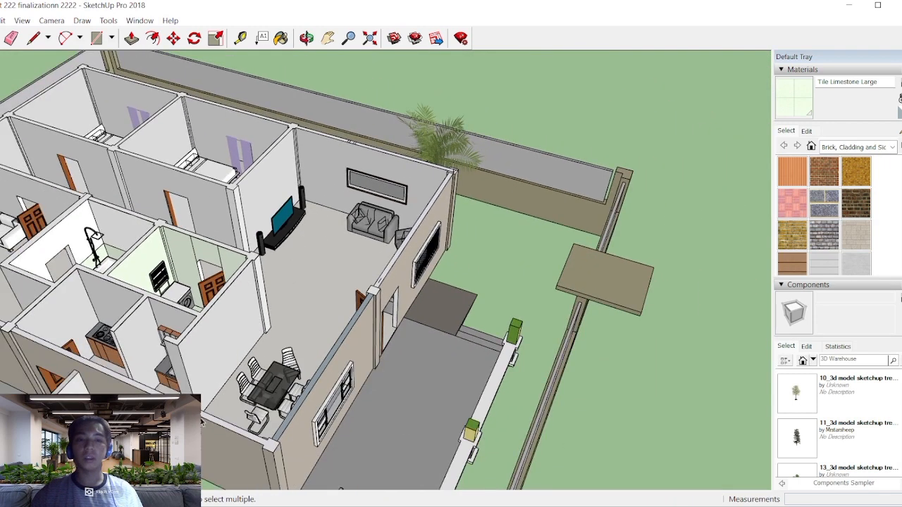
scroll(201, 416, "up", 1)
middle_click_drag(204, 381, 421, 323)
scroll(369, 423, "up", 2)
scroll(366, 396, "up", 2)
scroll(421, 323, "up", 2)
middle_click_drag(252, 347, 229, 342)
middle_click_drag(165, 368, 239, 365)
middle_click_drag(207, 400, 188, 417)
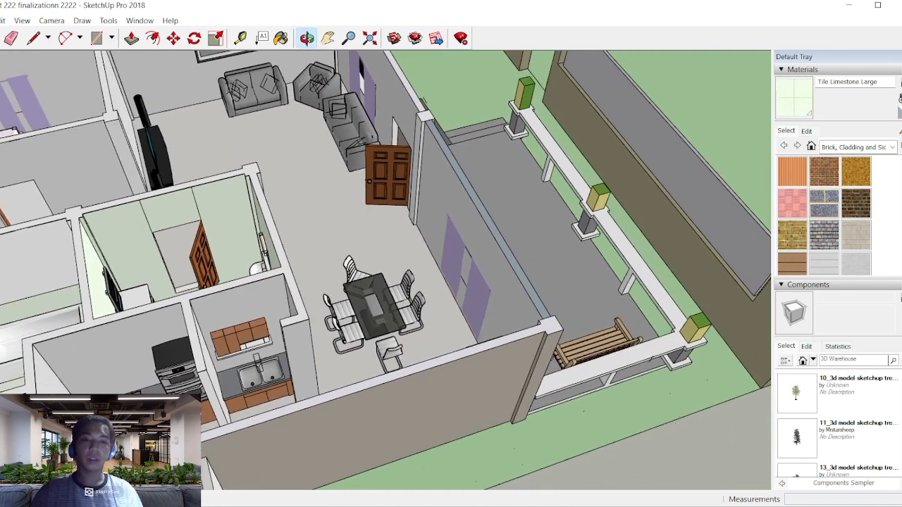
scroll(151, 426, "up", 6)
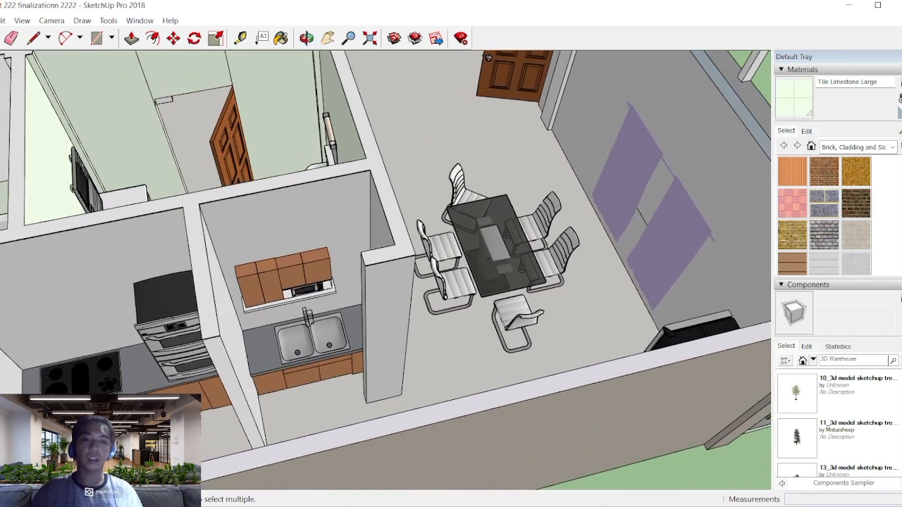
scroll(388, 295, "down", 5)
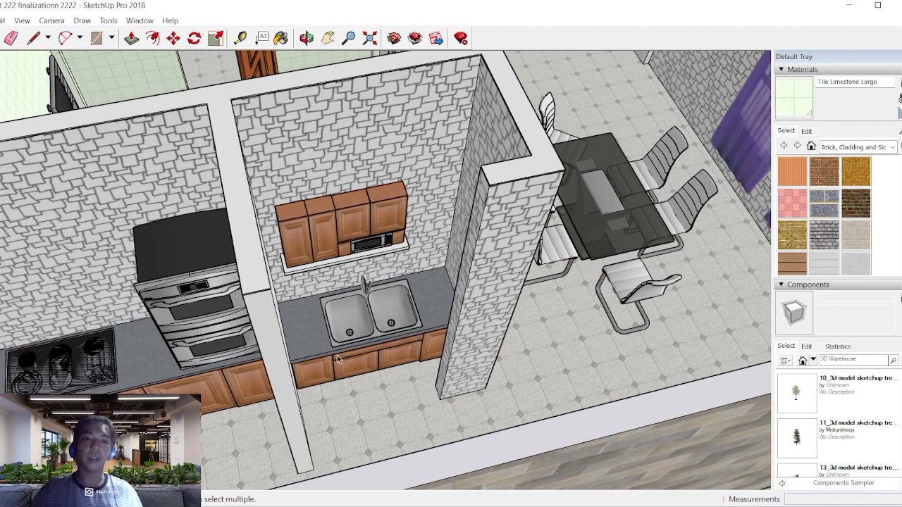
scroll(443, 221, "down", 2)
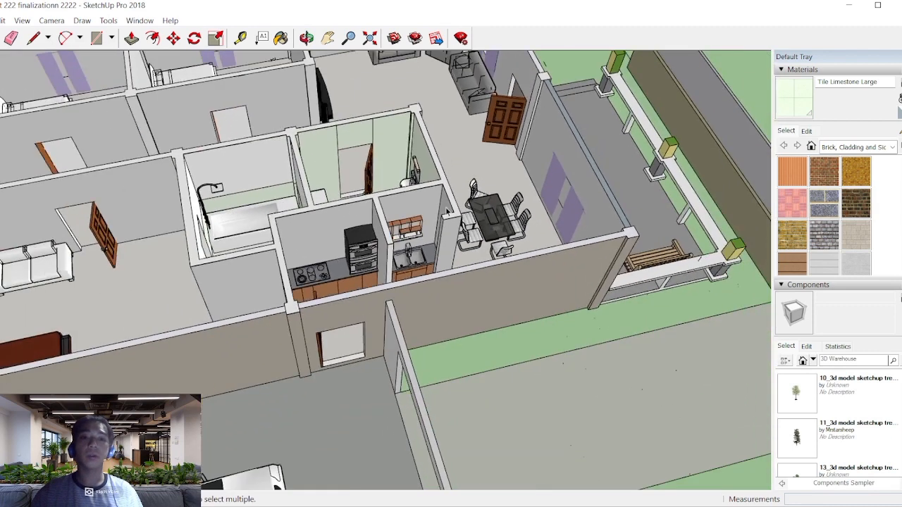
Step: Examine the front porch with its bench and railing, and the front wall's window and entrance
scroll(432, 217, "down", 2)
middle_click_drag(432, 216, 362, 218)
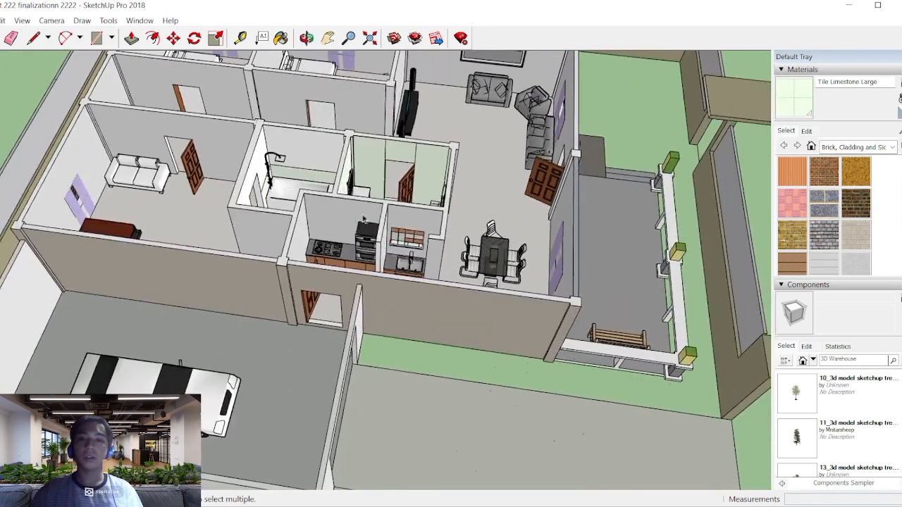
middle_click_drag(637, 273, 525, 236)
scroll(618, 425, "up", 3)
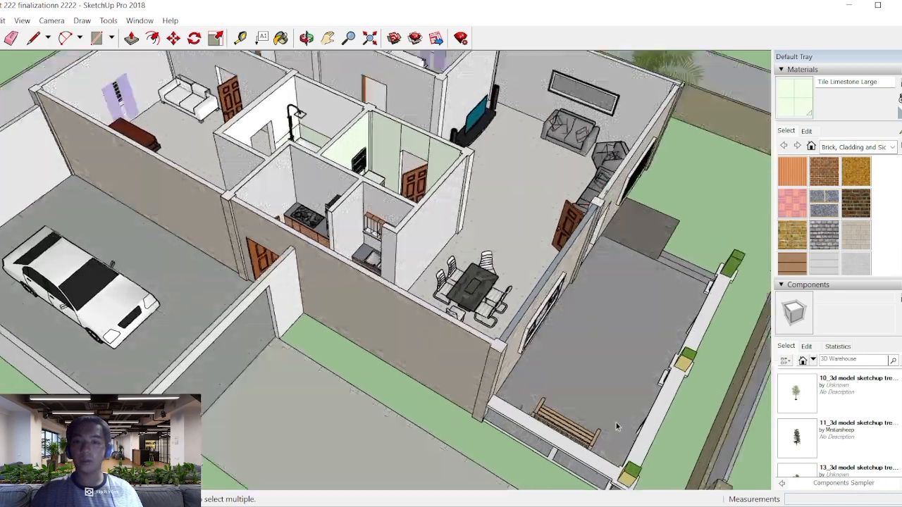
scroll(612, 436, "down", 3)
middle_click_drag(547, 322, 458, 437)
scroll(451, 442, "up", 3)
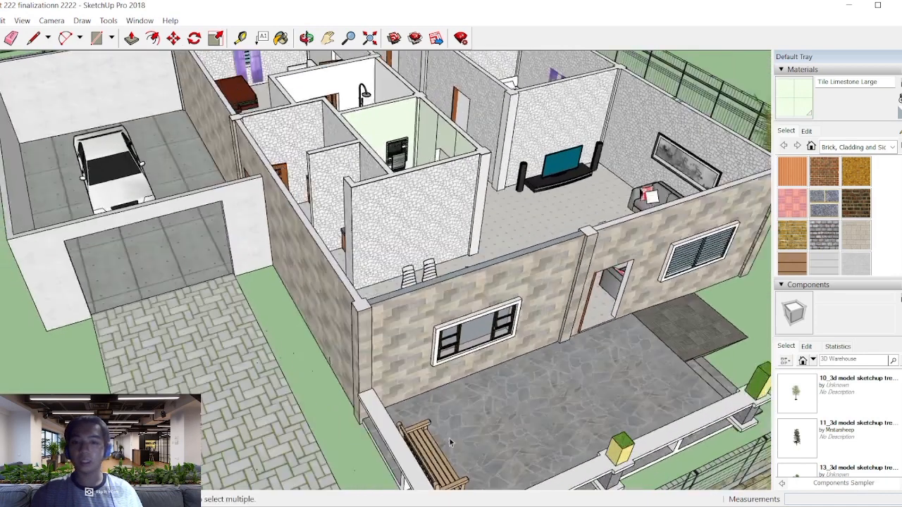
middle_click_drag(486, 343, 505, 285)
scroll(503, 271, "up", 1)
scroll(504, 270, "up", 2)
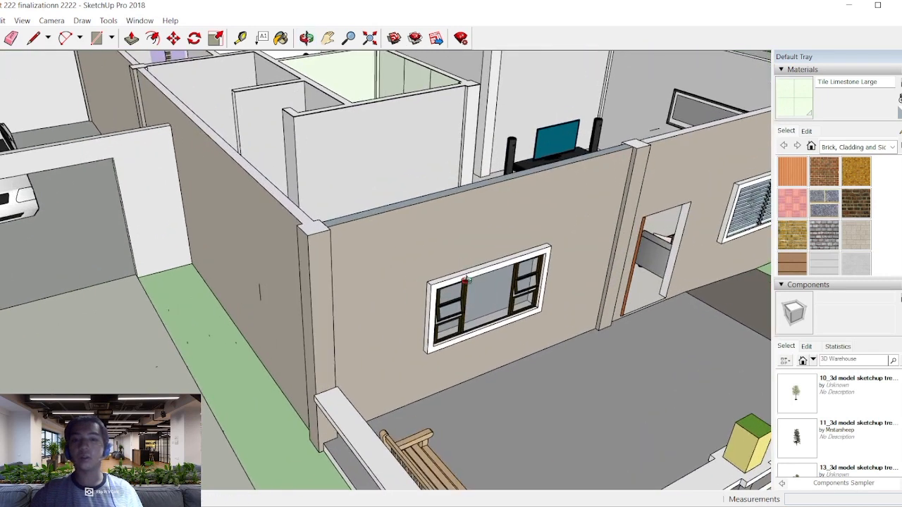
scroll(465, 280, "down", 2)
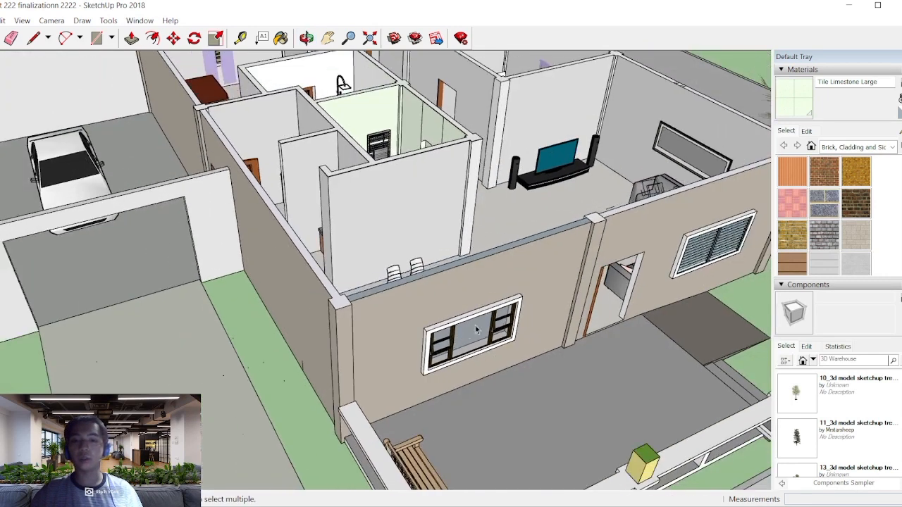
Step: Review the interior doors of the kitchen and laundry bathroom and how the rooms connect along the hallway
middle_click_drag(667, 203, 490, 284)
scroll(317, 176, "up", 2)
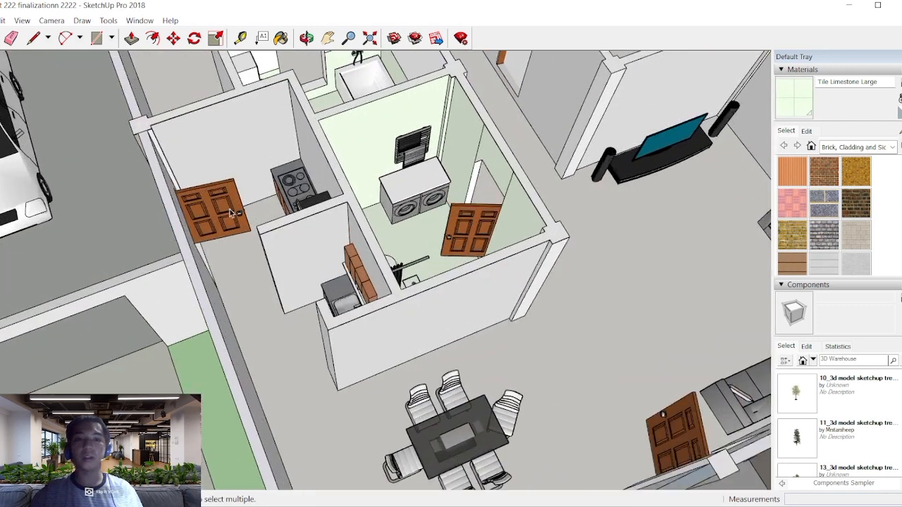
scroll(257, 220, "down", 5)
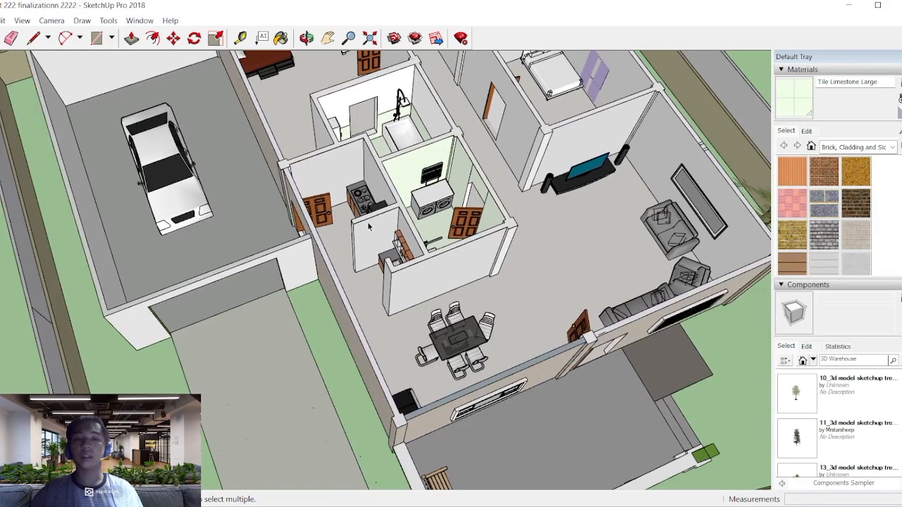
middle_click_drag(368, 226, 549, 138)
scroll(214, 74, "up", 2)
middle_click_drag(214, 75, 271, 204)
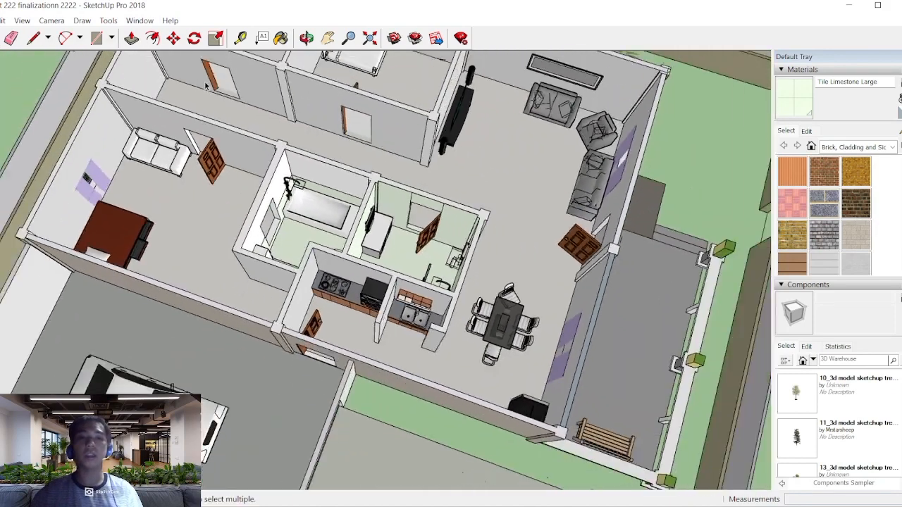
scroll(205, 86, "up", 3)
scroll(376, 110, "down", 4)
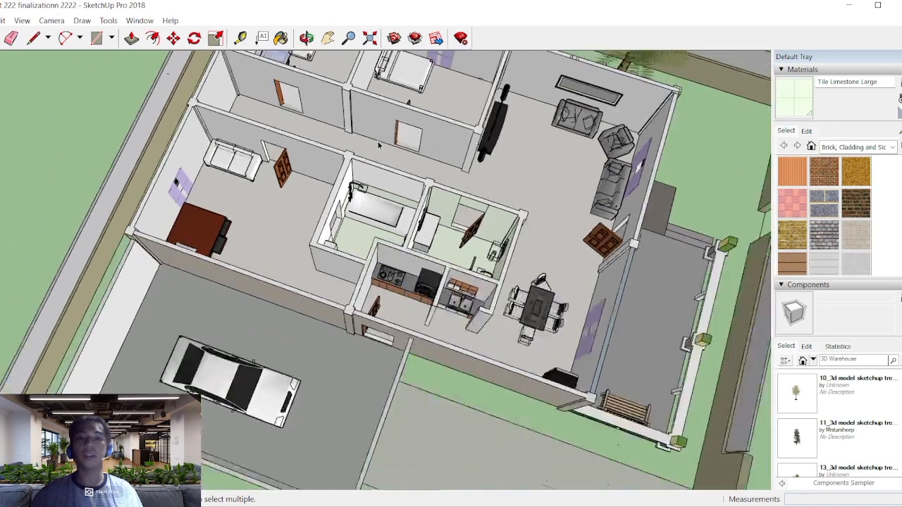
scroll(282, 268, "down", 3)
scroll(246, 328, "up", 1)
Step: Inspect the garage with the parked car and the side door leading into the kitchen
scroll(246, 328, "up", 3)
middle_click_drag(247, 328, 253, 221)
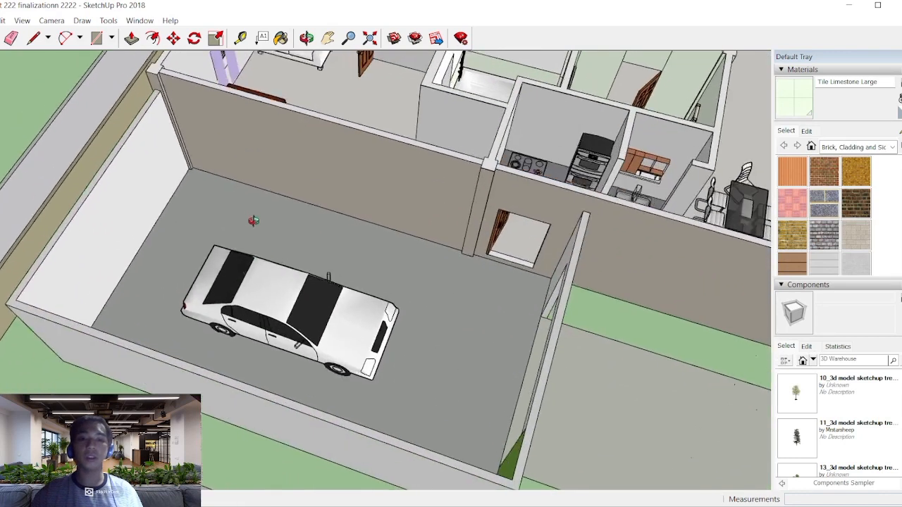
middle_click_drag(414, 273, 392, 214)
scroll(319, 200, "up", 2)
scroll(605, 272, "up", 5)
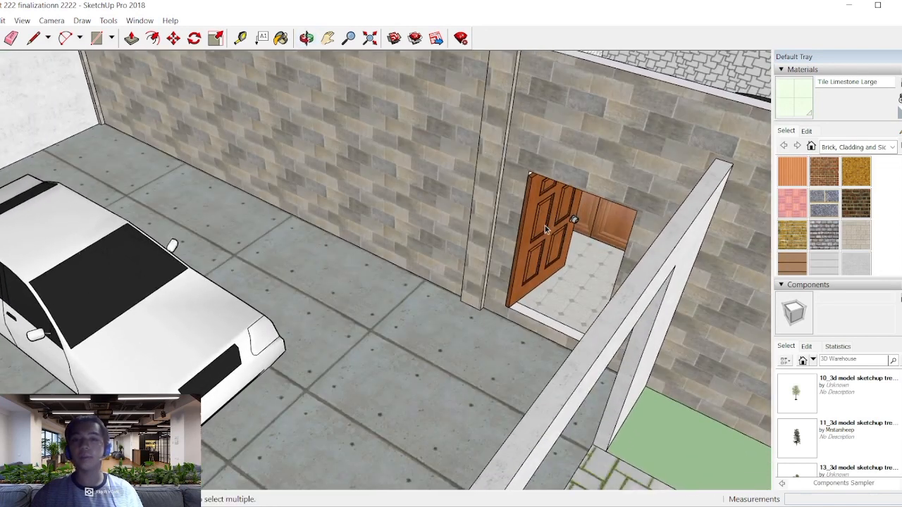
scroll(519, 232, "down", 6)
scroll(606, 225, "down", 1)
middle_click_drag(648, 228, 517, 241)
scroll(505, 243, "down", 2)
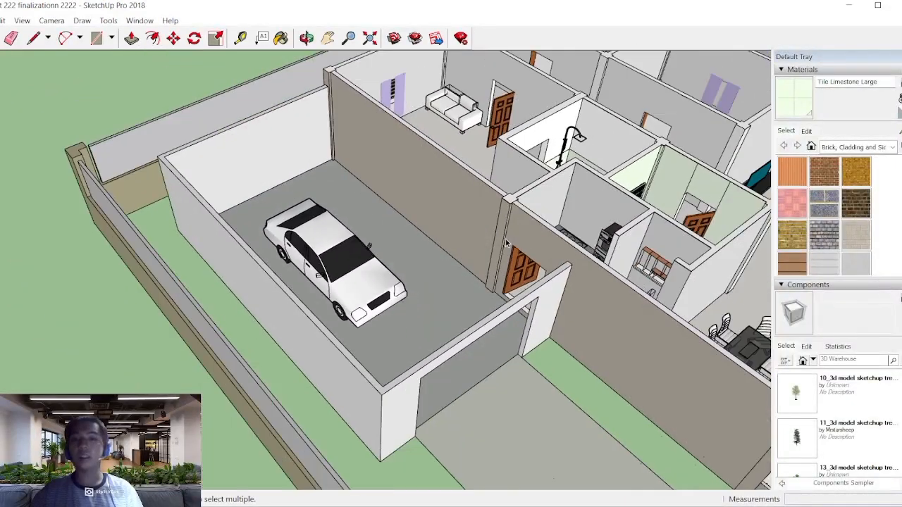
Step: Compare the main entrance door near the living room with the kitchen's side door to the garage
scroll(505, 243, "down", 2)
scroll(542, 271, "down", 2)
scroll(677, 225, "up", 4)
middle_click_drag(687, 236, 704, 245)
scroll(712, 249, "up", 3)
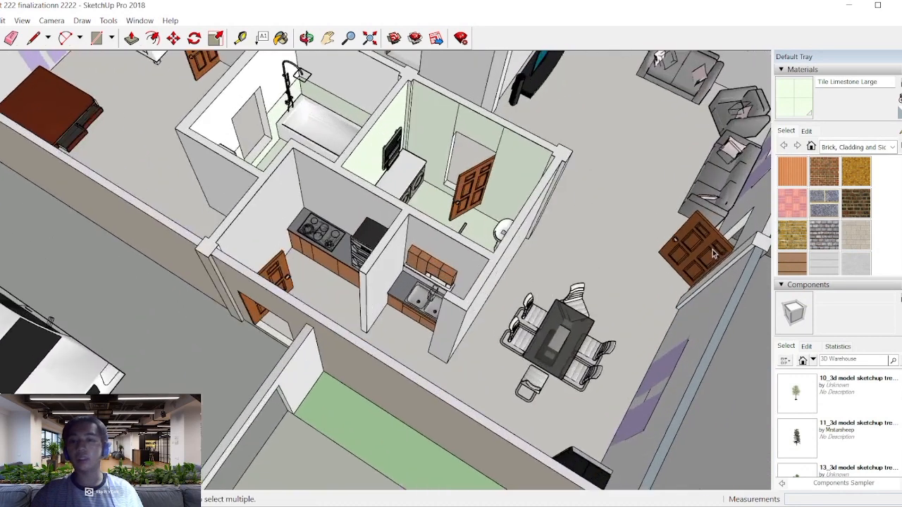
scroll(712, 251, "down", 2)
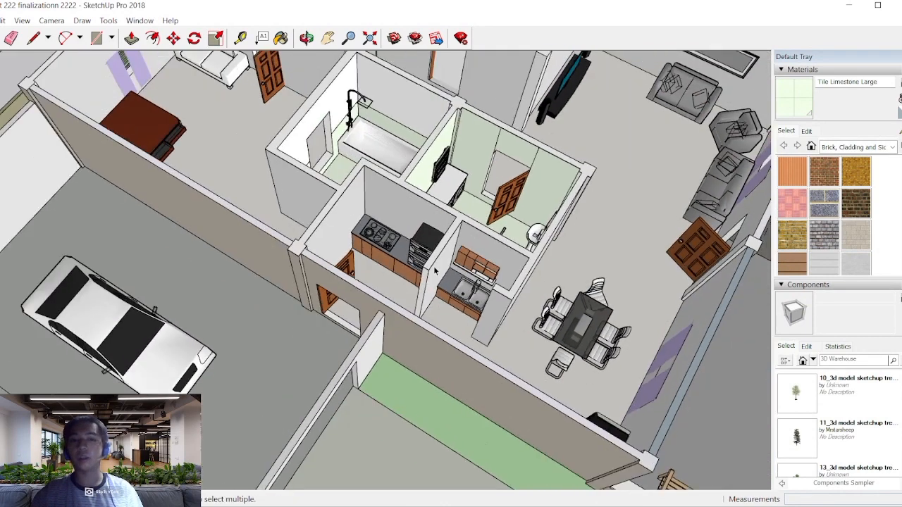
scroll(434, 279, "down", 3)
Step: Examine the curtained windows in the bedrooms, and review the whole furnished floor plan from above
scroll(258, 81, "up", 7)
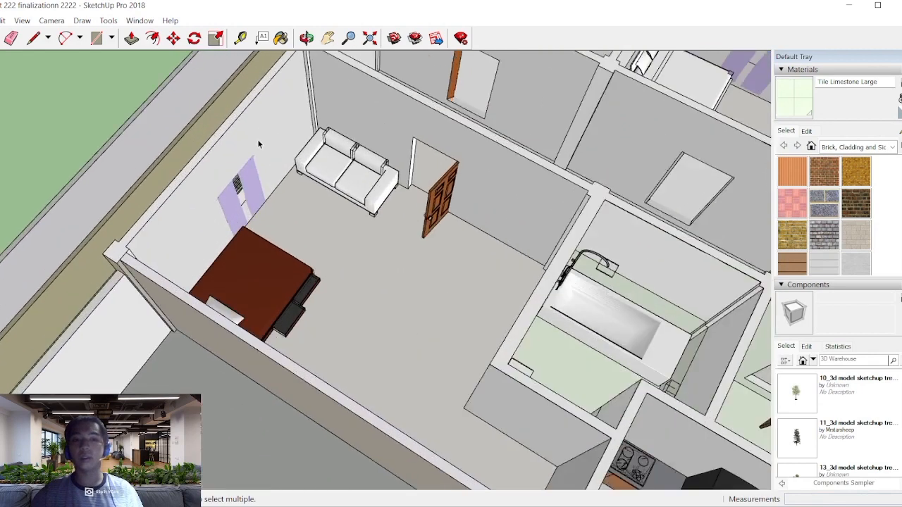
middle_click_drag(251, 194, 228, 194)
scroll(228, 194, "down", 3)
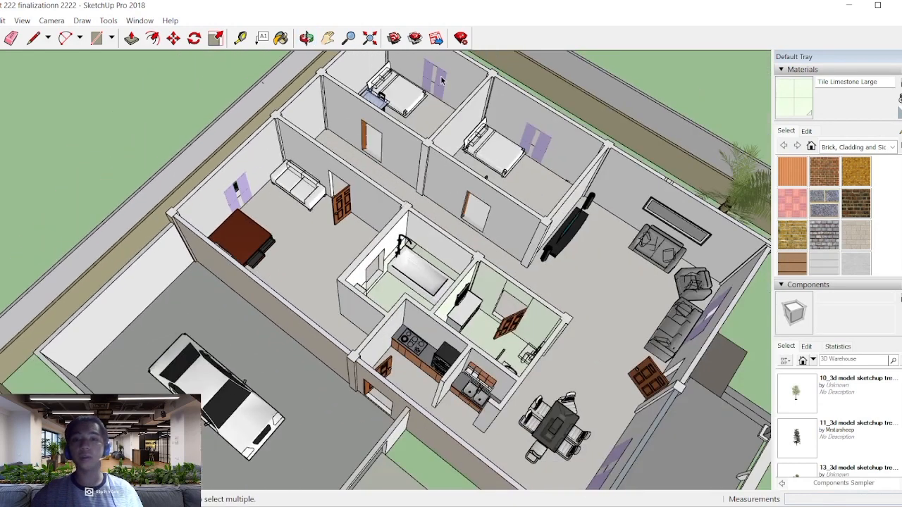
middle_click_drag(539, 317, 481, 252)
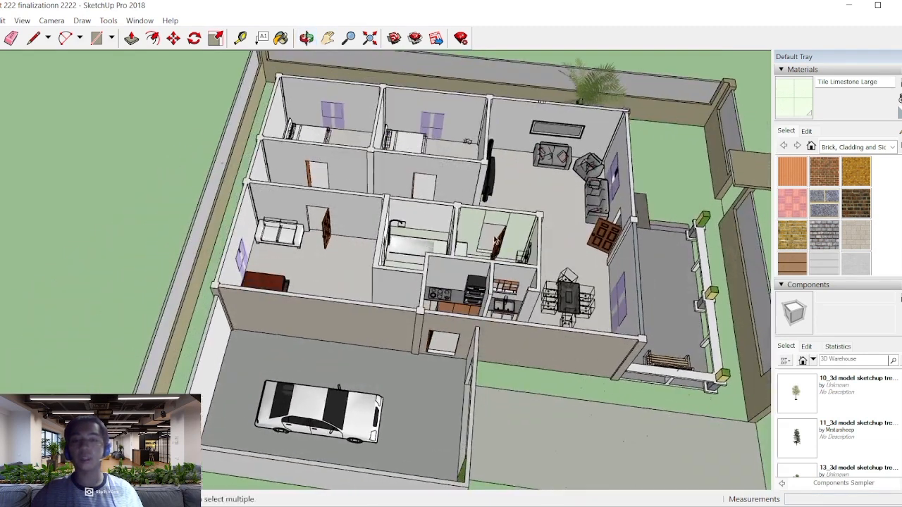
scroll(509, 225, "down", 2)
scroll(418, 140, "up", 2)
middle_click_drag(417, 140, 413, 173)
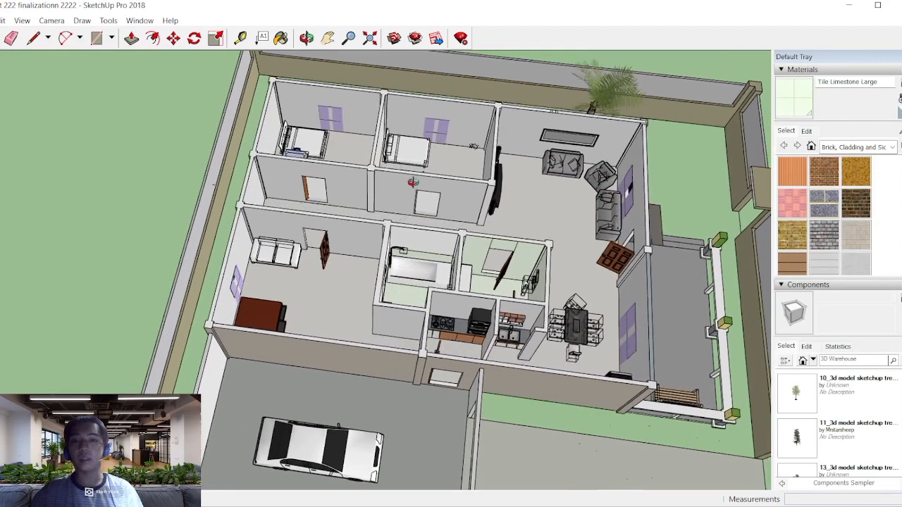
Step: Examine the bathrooms, kitchen and neighbouring rooms of the roofless house from a raised view
middle_click_drag(347, 249, 427, 219)
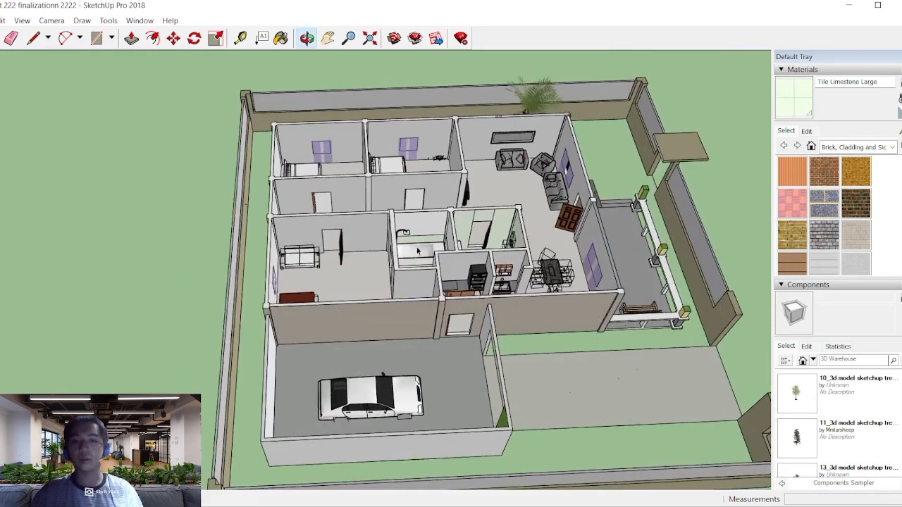
scroll(427, 215, "up", 4)
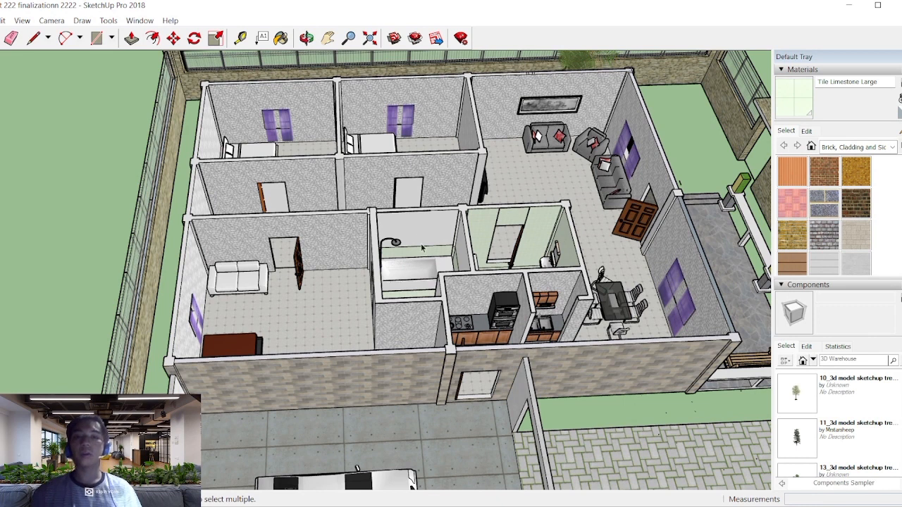
scroll(369, 226, "down", 4)
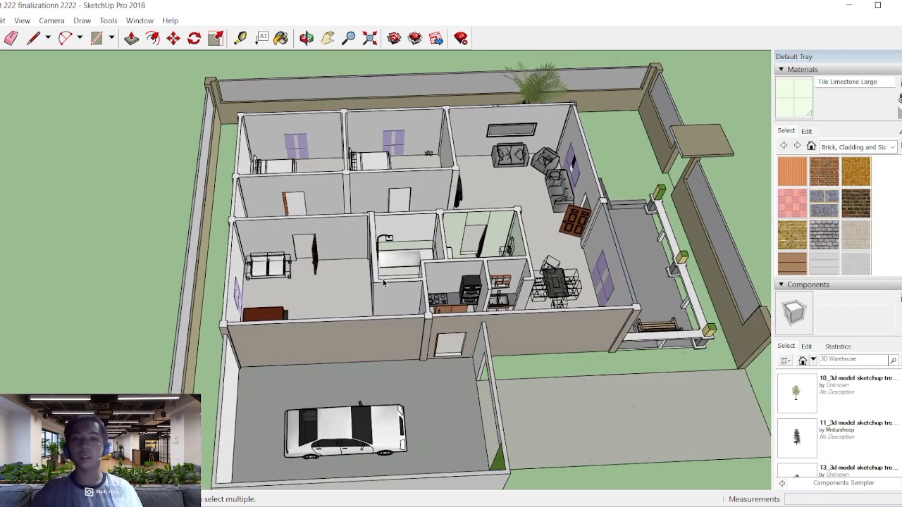
scroll(382, 279, "down", 2)
Step: Switch to the SketchUp window holding the roofed "222222 finalization" model and view the house from the front
mouse_move(540, 506)
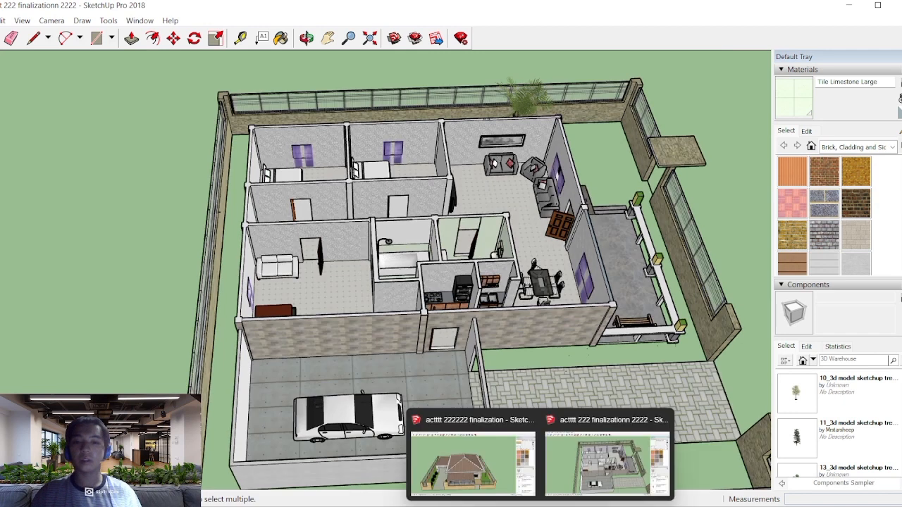
left_click(502, 477)
scroll(489, 338, "down", 3)
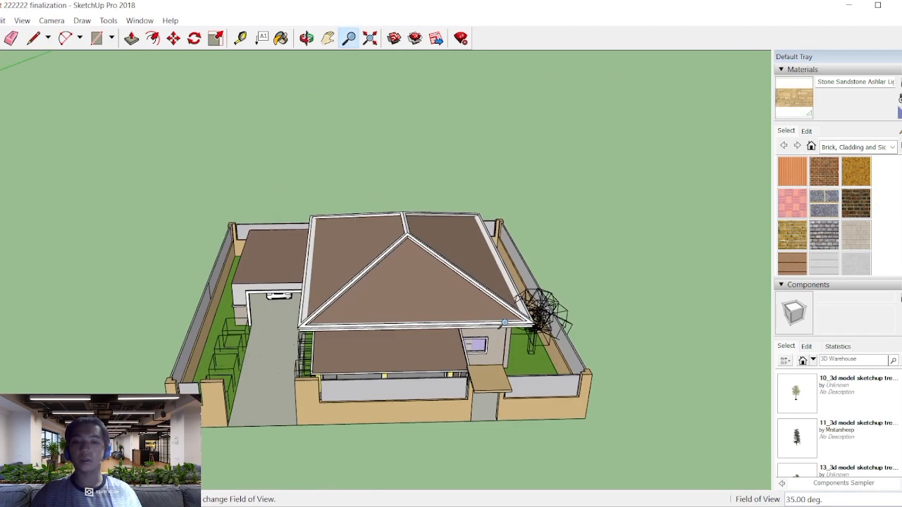
middle_click_drag(417, 373, 457, 333)
scroll(392, 375, "up", 2)
middle_click_drag(402, 358, 415, 327)
scroll(287, 396, "up", 2)
scroll(314, 305, "up", 1)
Step: Inspect the roof, garage, paved driveway and planted beds on the garage side of the house
middle_click_drag(310, 306, 178, 373)
scroll(178, 374, "up", 2)
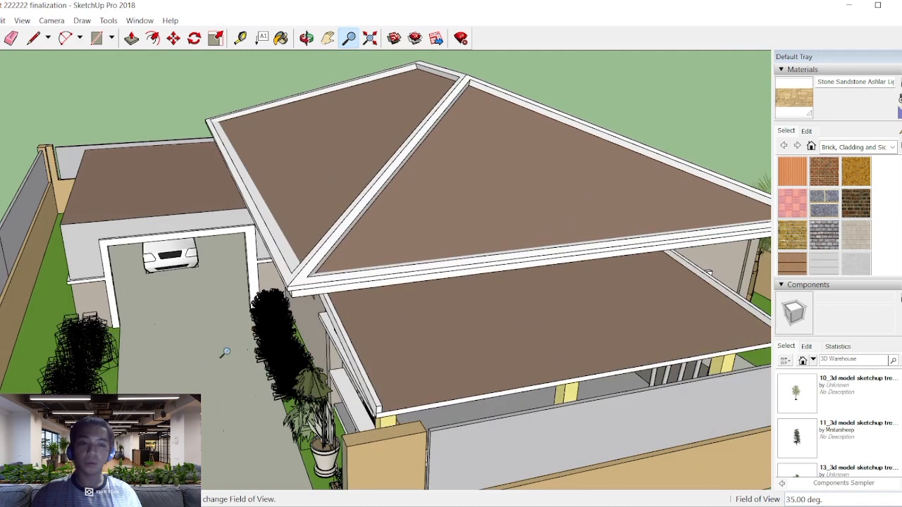
left_click_drag(183, 356, 169, 392)
middle_click_drag(137, 402, 84, 395)
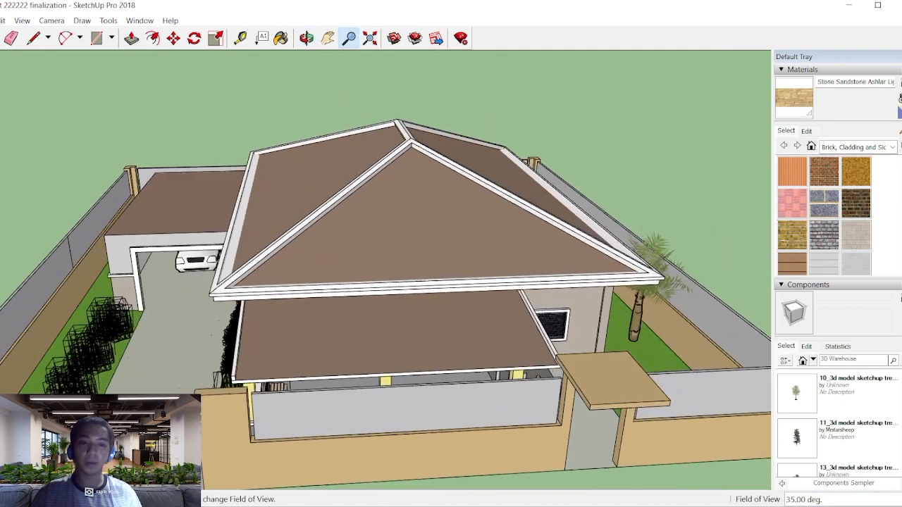
scroll(82, 393, "up", 4)
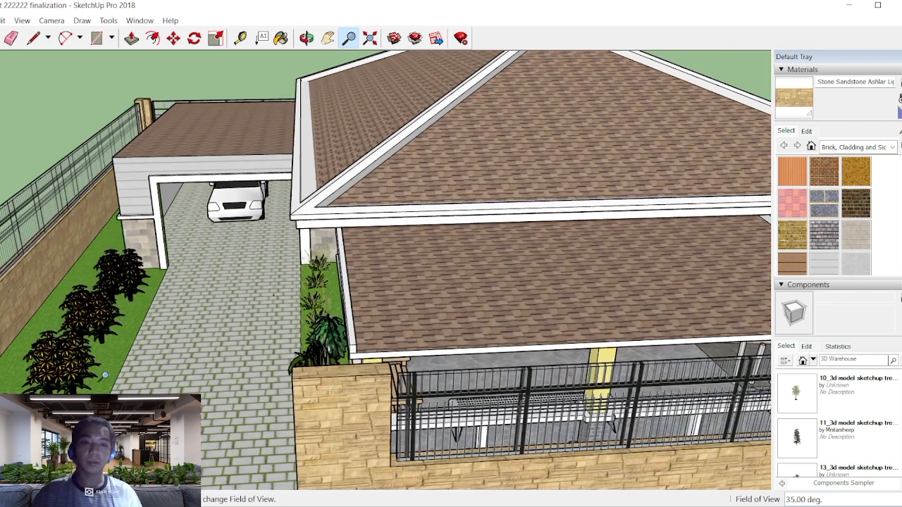
middle_click_drag(104, 374, 541, 334)
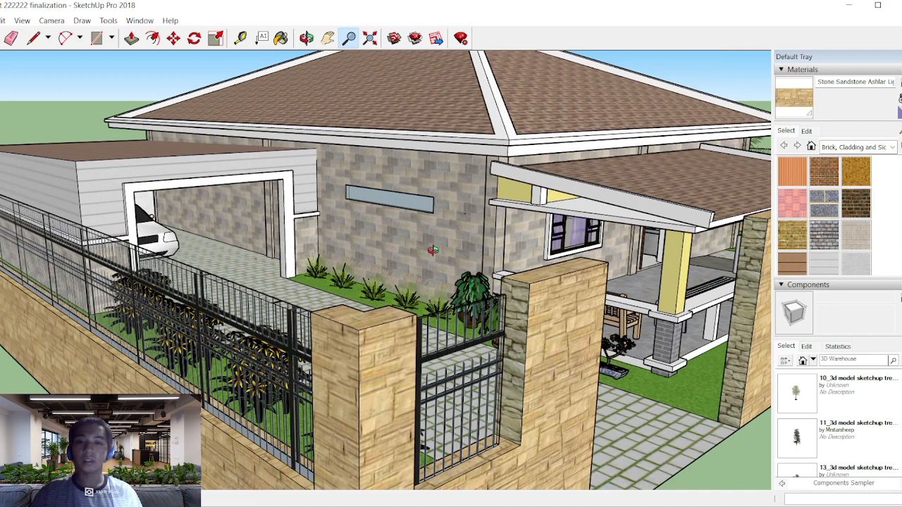
scroll(428, 238, "down", 6)
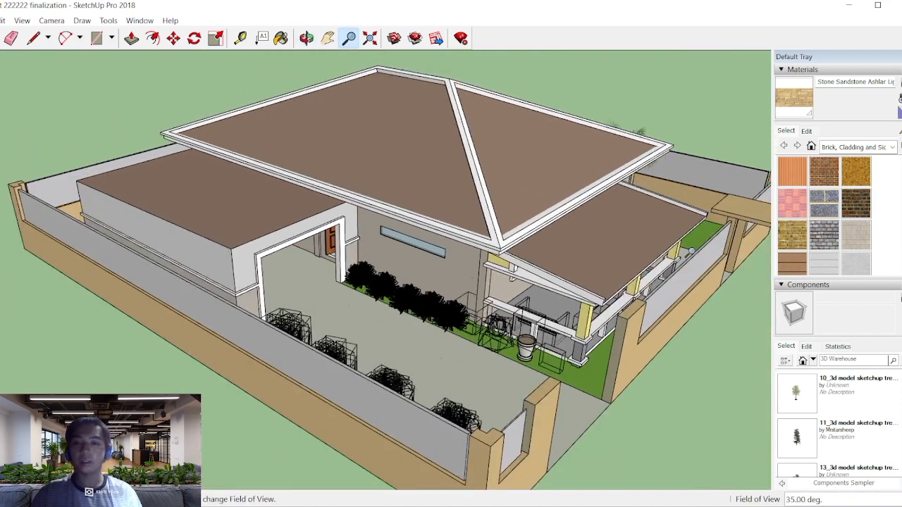
Step: Inspect the entrance area by the palm tree, including the porch steps and the tiled ramp with its row of posts
middle_click_drag(691, 252, 212, 169)
middle_click_drag(415, 236, 565, 343)
scroll(481, 310, "up", 1)
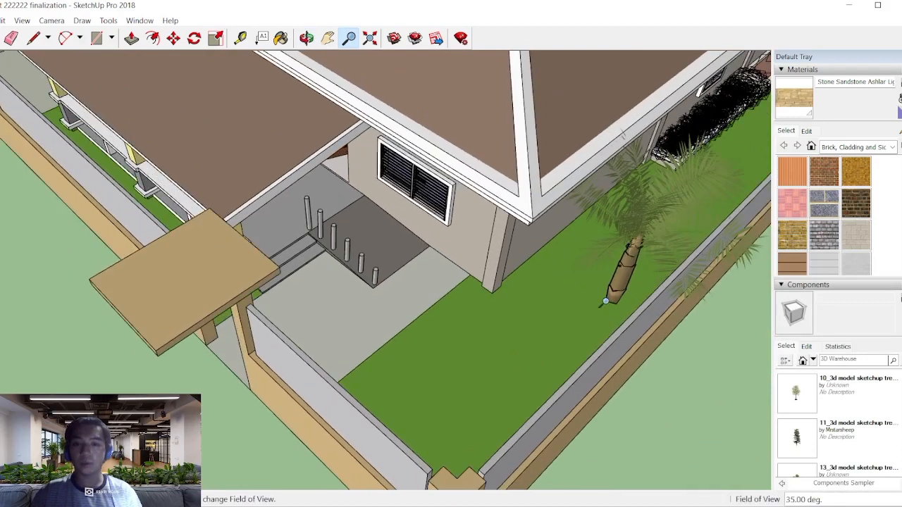
scroll(580, 306, "down", 3)
scroll(588, 292, "up", 3)
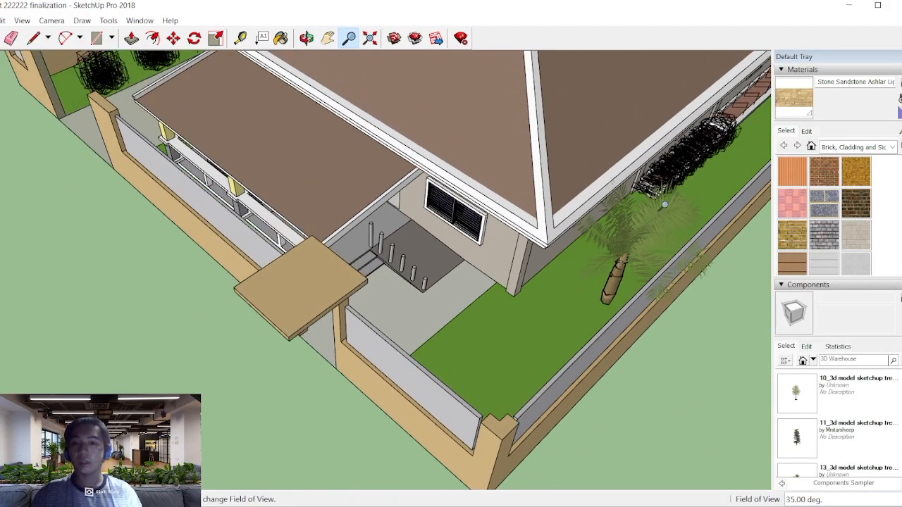
scroll(457, 280, "up", 3)
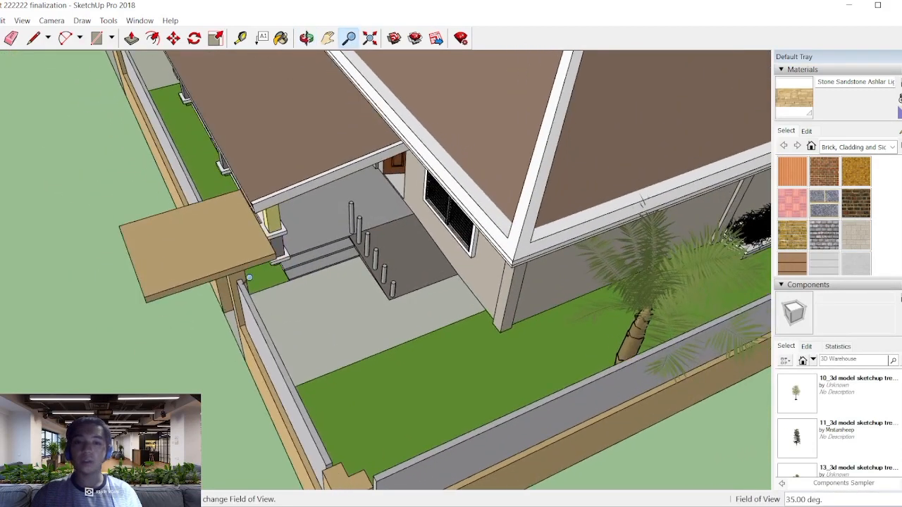
scroll(379, 243, "up", 2)
scroll(378, 243, "up", 3)
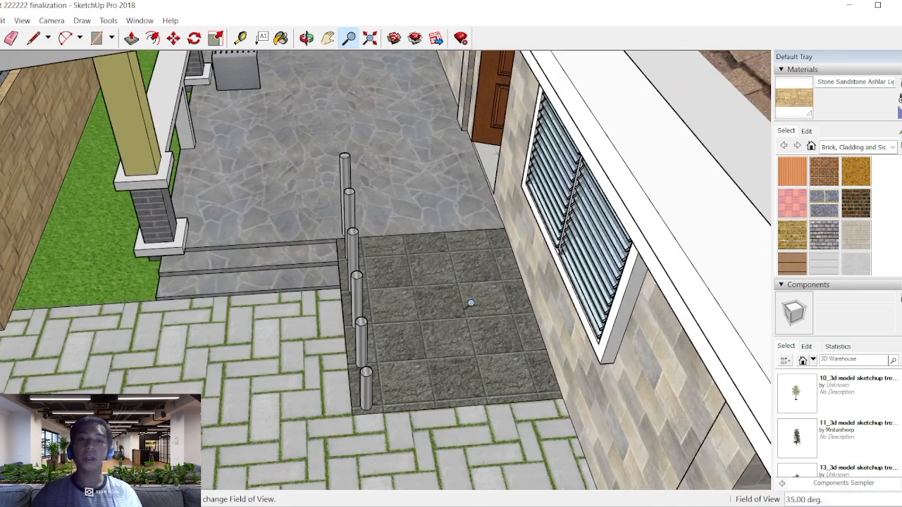
Step: Review the ramp and louvred window, and view the porch entrance from outside the side fence
scroll(470, 302, "down", 2)
middle_click_drag(463, 307, 447, 284)
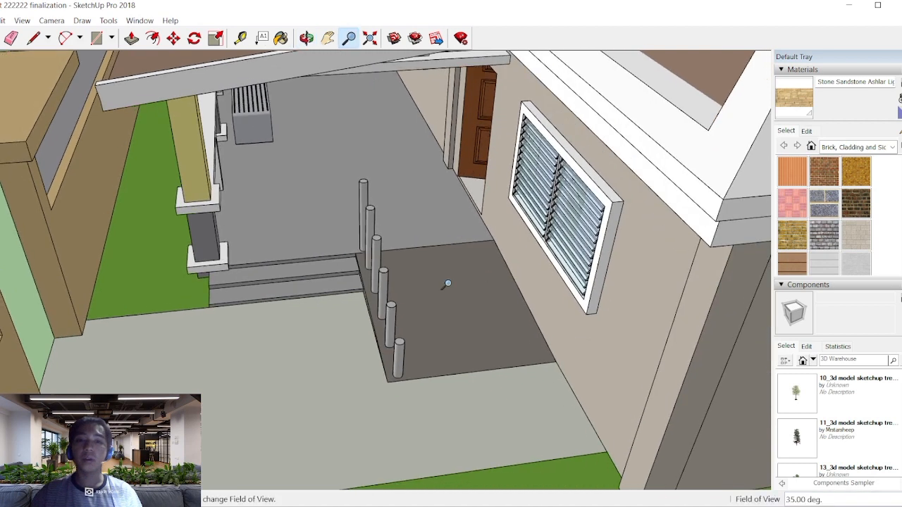
scroll(447, 284, "down", 2)
middle_click_drag(367, 261, 331, 226)
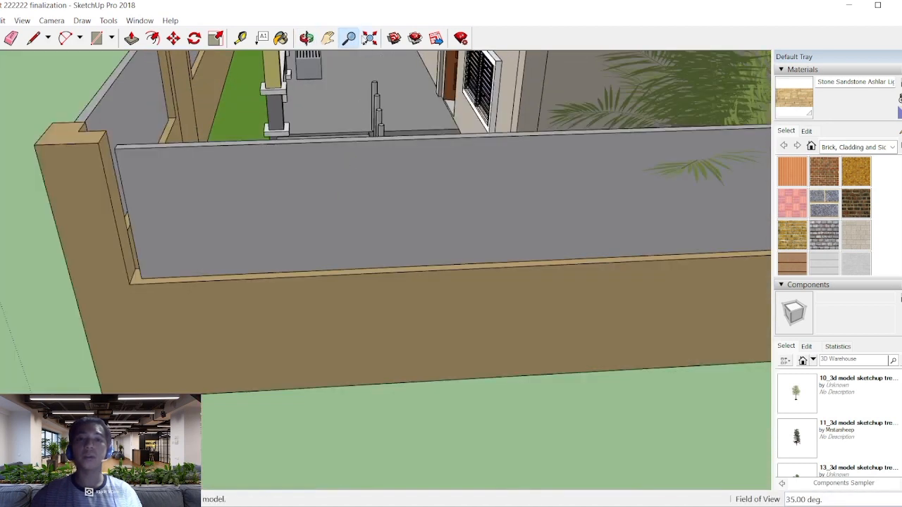
scroll(322, 96, "down", 3)
scroll(327, 92, "up", 5)
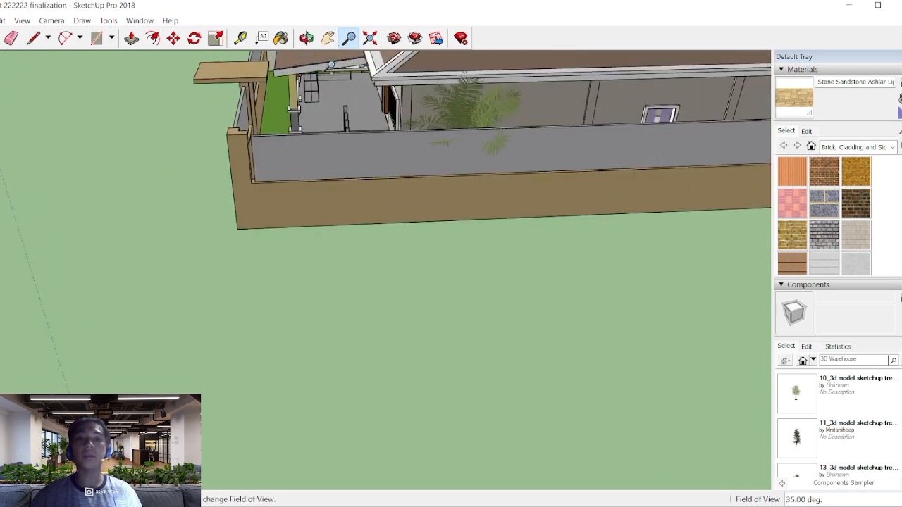
scroll(310, 91, "down", 6)
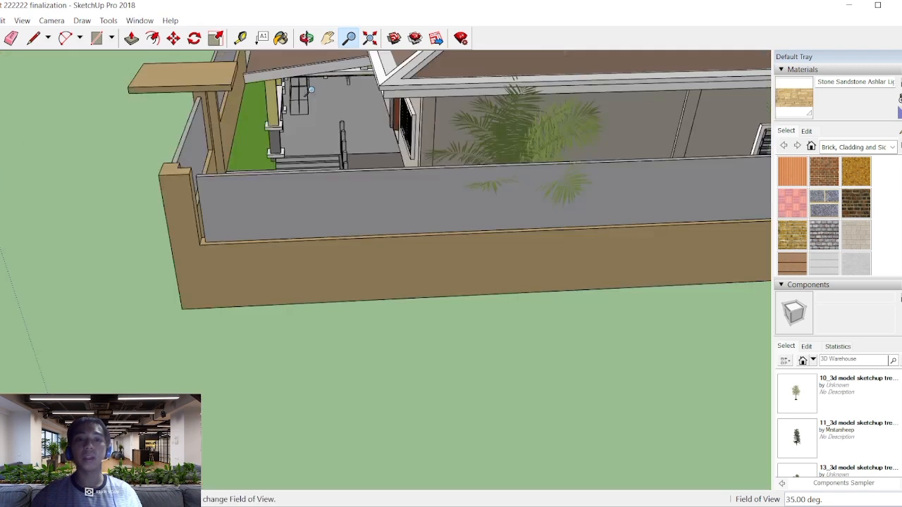
Step: Examine the side lawn with the palm tree and the two planter boxes beneath the side windows
middle_click_drag(453, 105, 542, 213)
scroll(545, 213, "down", 2)
scroll(544, 212, "up", 6)
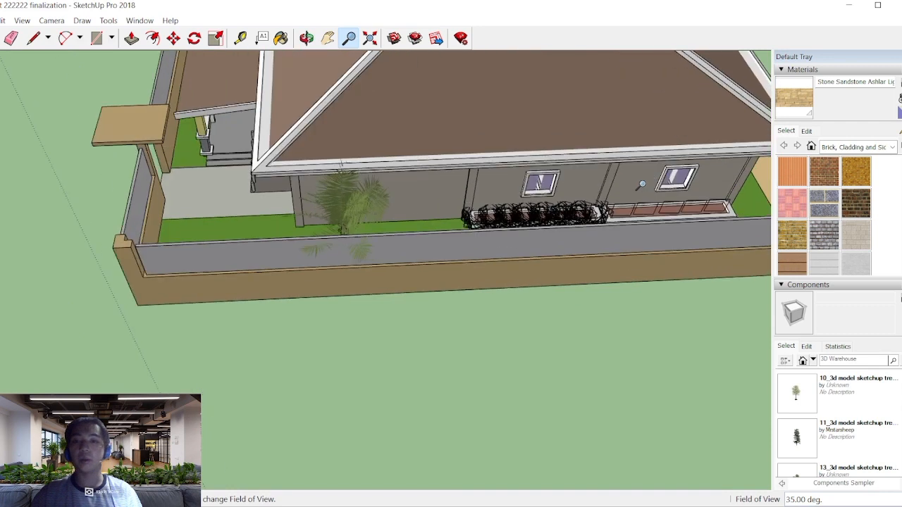
middle_click_drag(553, 278, 599, 258)
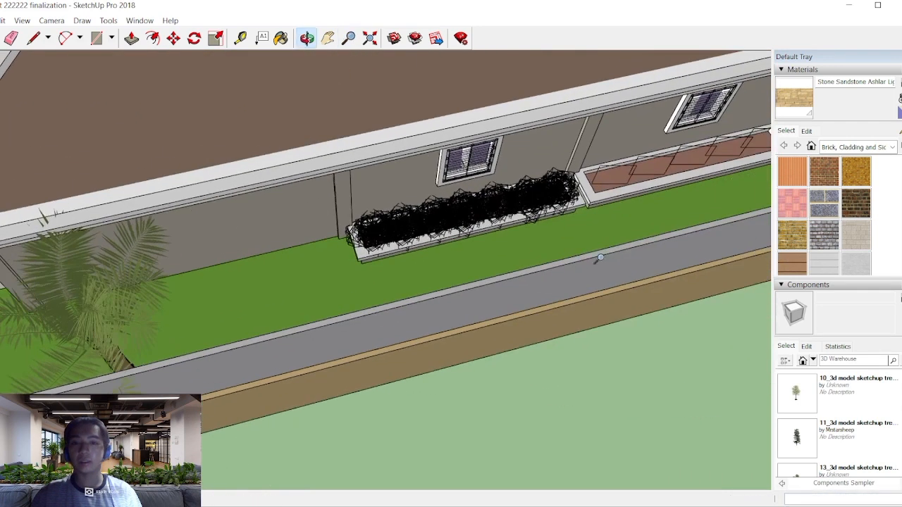
middle_click_drag(548, 239, 531, 210)
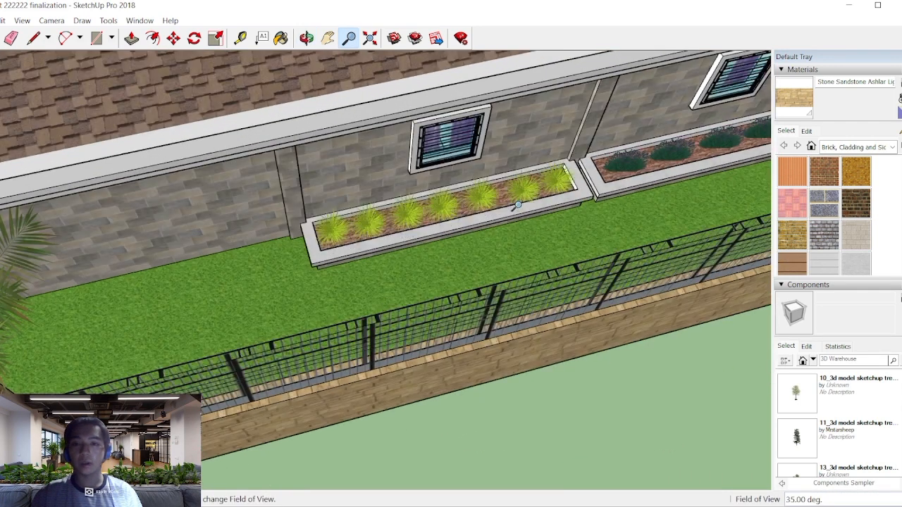
scroll(660, 153, "down", 5)
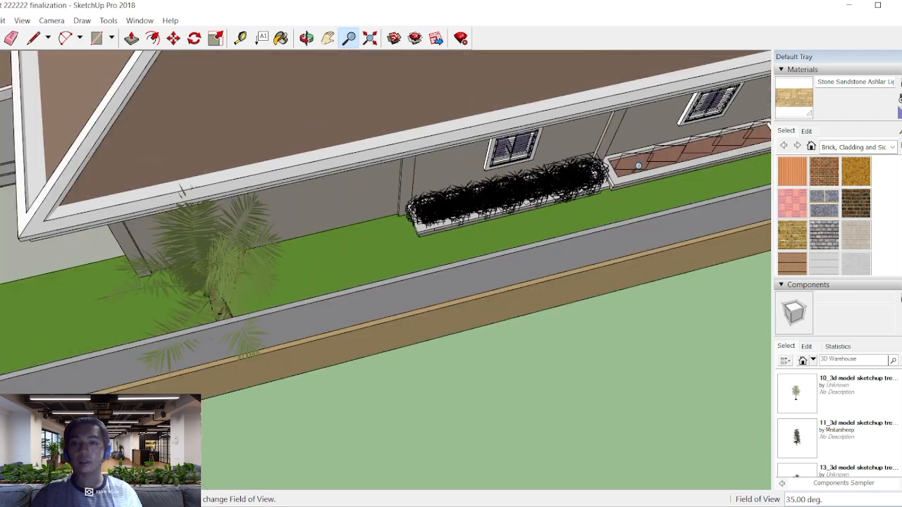
middle_click_drag(607, 205, 308, 177)
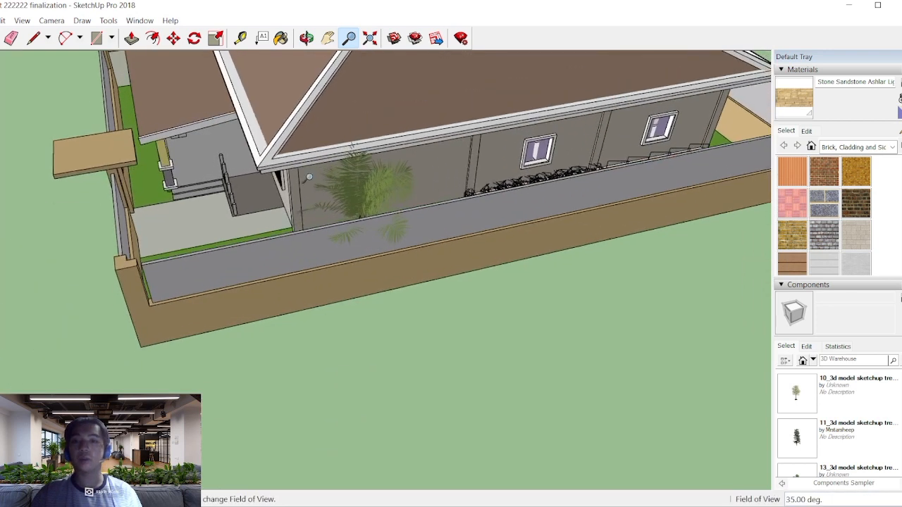
Step: Circle from the side fence back to the street front and review the whole facade and perimeter wall
scroll(253, 223, "down", 10)
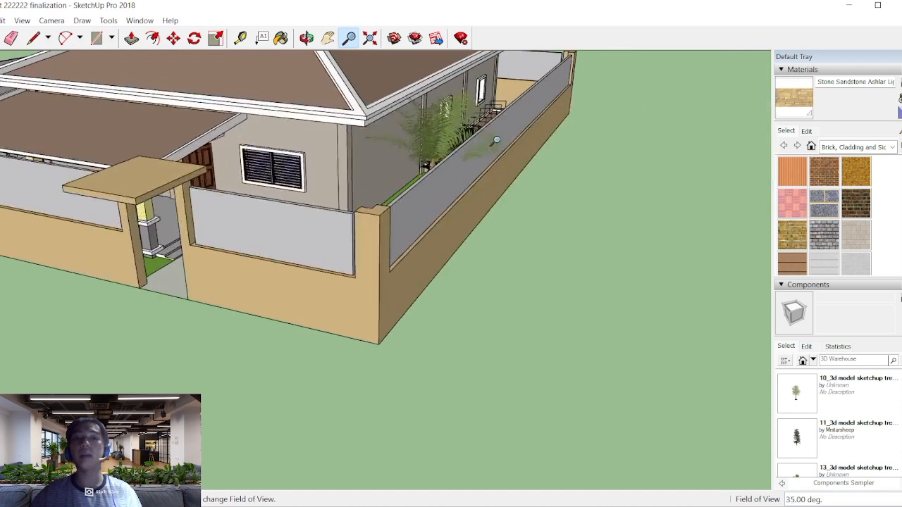
middle_click_drag(239, 164, 446, 131)
middle_click_drag(181, 129, 236, 117)
scroll(343, 147, "down", 5)
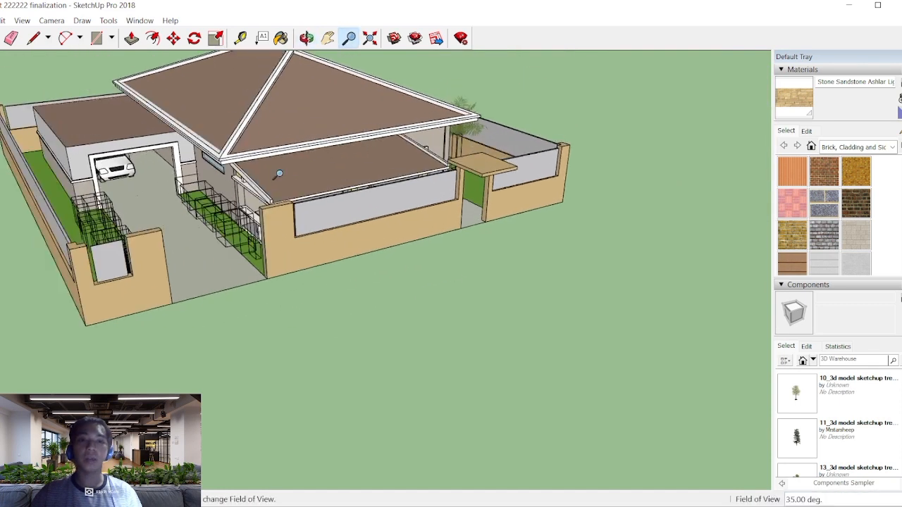
scroll(239, 95, "up", 7)
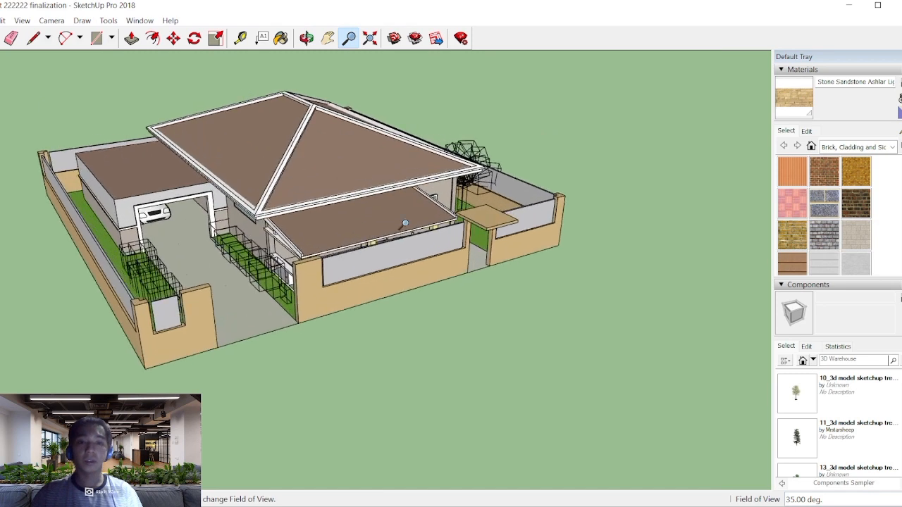
scroll(405, 224, "up", 4)
scroll(452, 229, "down", 2)
scroll(350, 230, "up", 4)
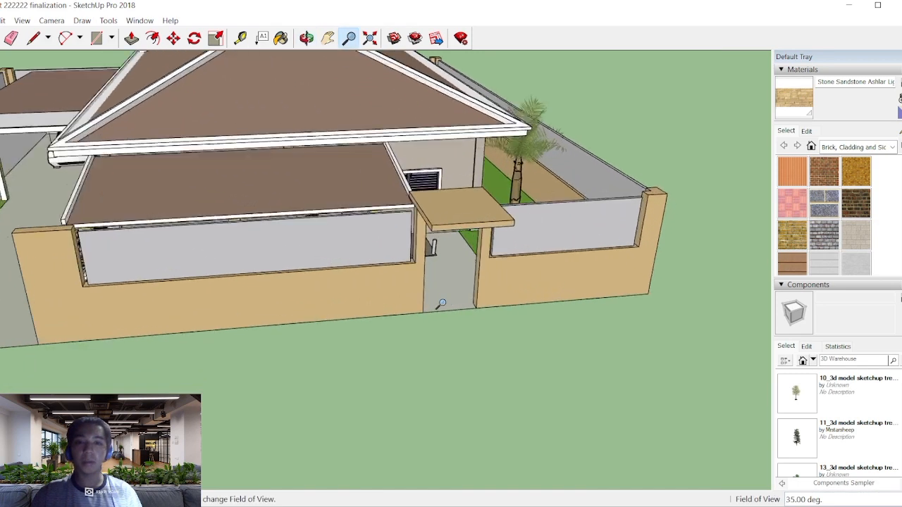
Step: Inspect the roofed pedestrian gate in the front perimeter wall
scroll(442, 303, "up", 2)
middle_click_drag(472, 187, 526, 185)
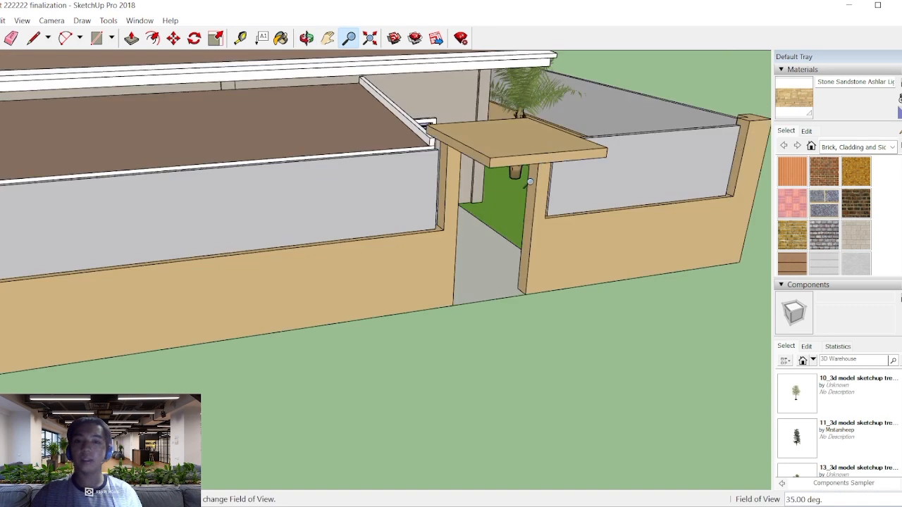
scroll(517, 196, "down", 3)
scroll(539, 154, "up", 3)
mouse_move(540, 150)
middle_mouse_down()
mouse_move(573, 125)
mouse_move(543, 151)
middle_mouse_up()
scroll(541, 153, "down", 5)
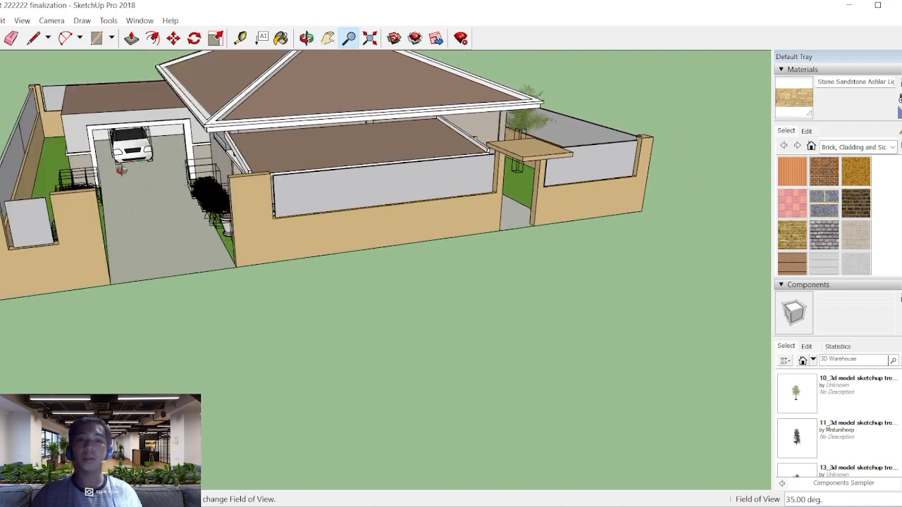
Step: Inspect the driveway opening in the front wall, along with the porch corner and potted plants beside it
scroll(415, 189, "up", 8)
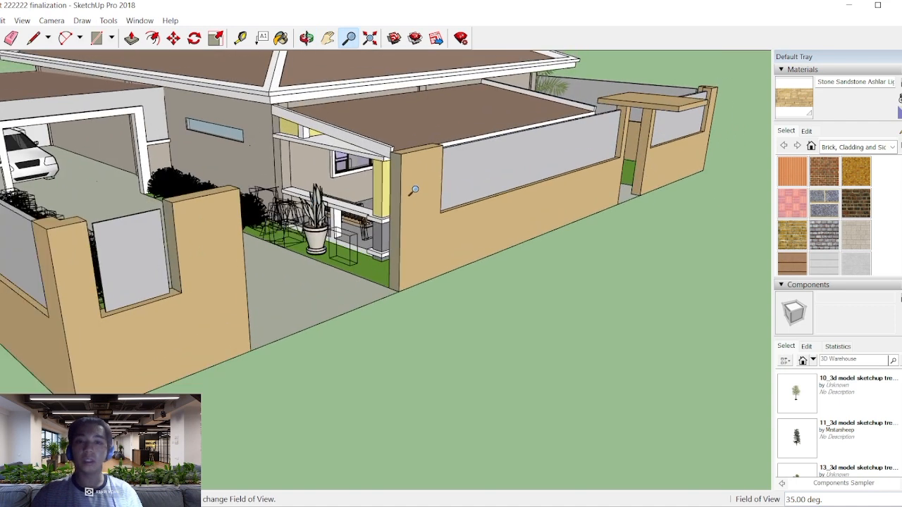
scroll(415, 189, "down", 6)
scroll(415, 146, "up", 3)
middle_click_drag(415, 146, 384, 185)
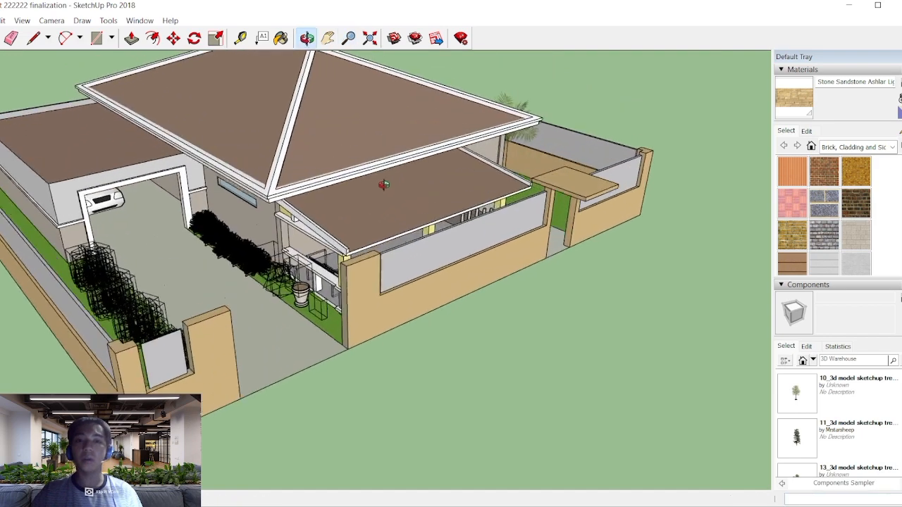
scroll(384, 185, "down", 6)
scroll(338, 288, "up", 6)
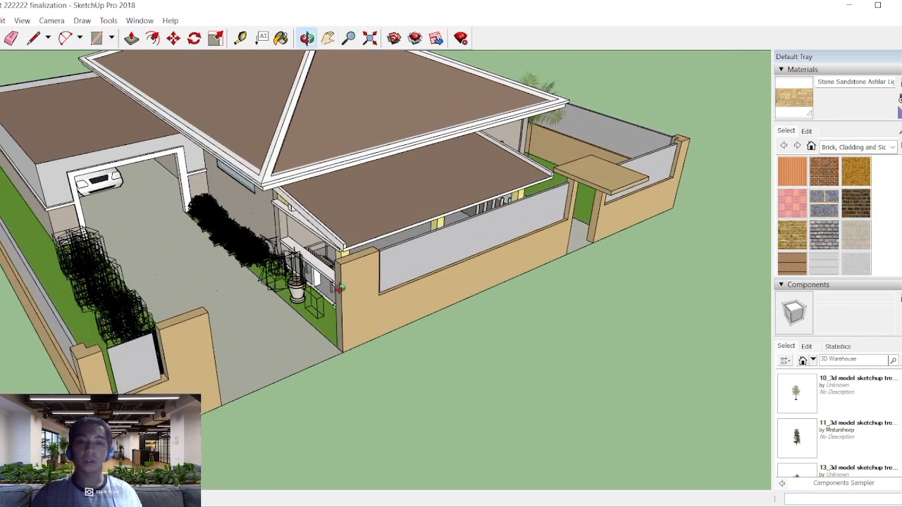
scroll(338, 288, "down", 5)
scroll(310, 331, "up", 5)
Step: Compare the driveway entrance with the pedestrian gate from the front and from the garage-side corner
middle_click_drag(311, 331, 96, 341)
scroll(21, 278, "up", 3)
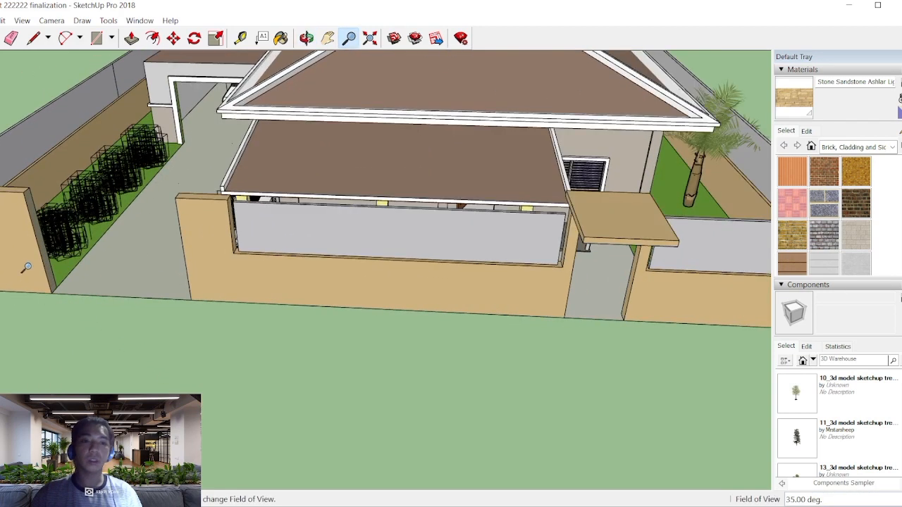
scroll(28, 263, "up", 2)
middle_click_drag(33, 256, 422, 233)
scroll(165, 248, "down", 2)
scroll(166, 249, "down", 2)
scroll(159, 250, "up", 1)
scroll(423, 233, "down", 2)
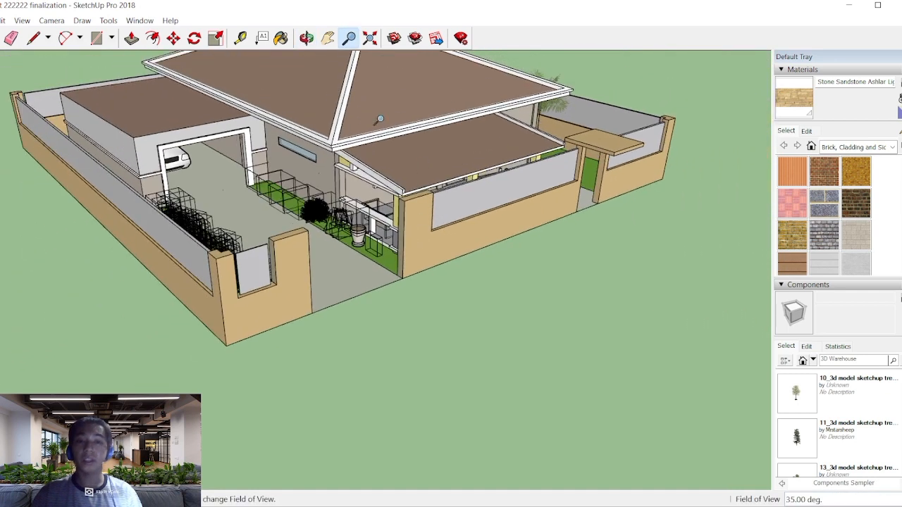
Step: View the entire roofed house and its walled lot from a distance
scroll(359, 142, "down", 2)
scroll(335, 68, "up", 2)
scroll(328, 134, "down", 2)
scroll(328, 126, "down", 2)
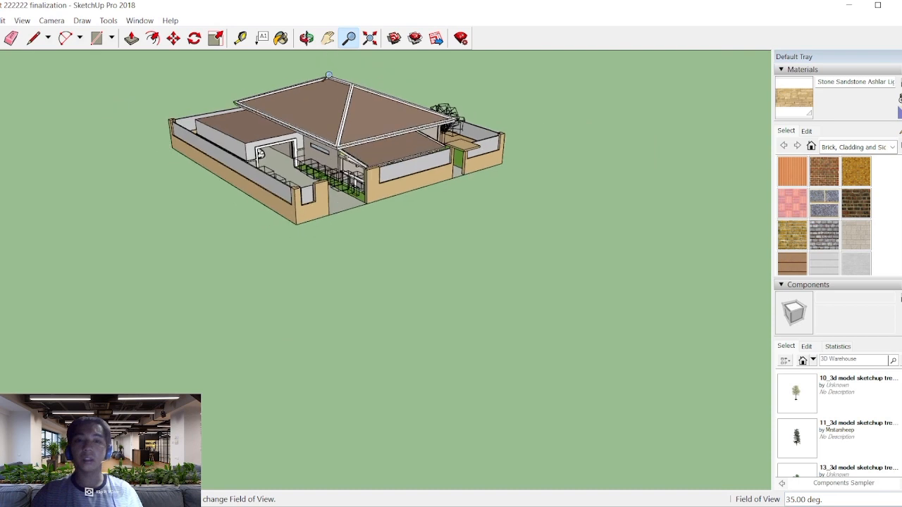
Step: Inspect the front of the house from the driveway corner, including the stone perimeter wall, metal railings and garage
scroll(329, 97, "up", 3)
scroll(347, 131, "up", 2)
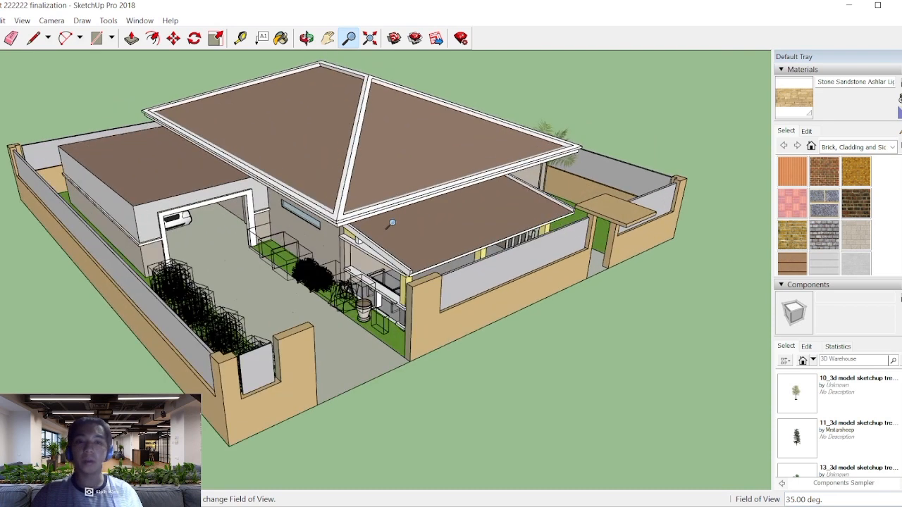
middle_click_drag(419, 162, 415, 168)
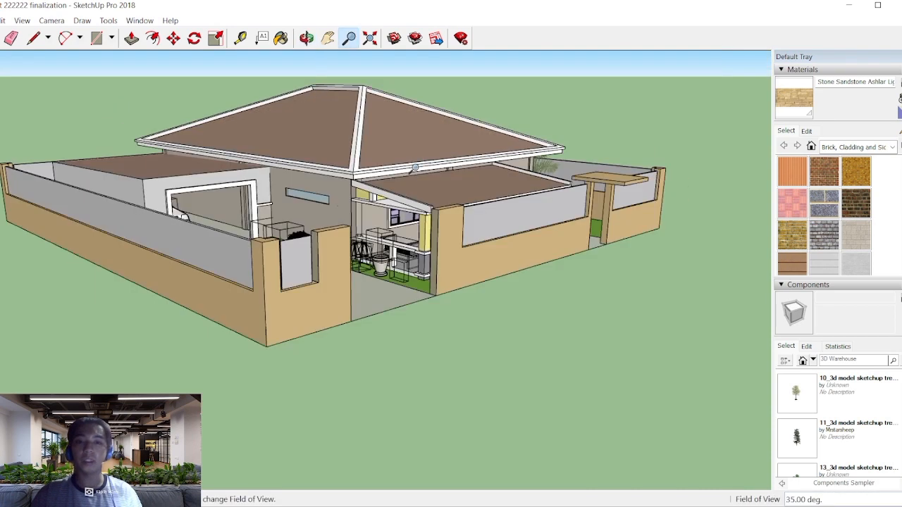
scroll(411, 175, "up", 2)
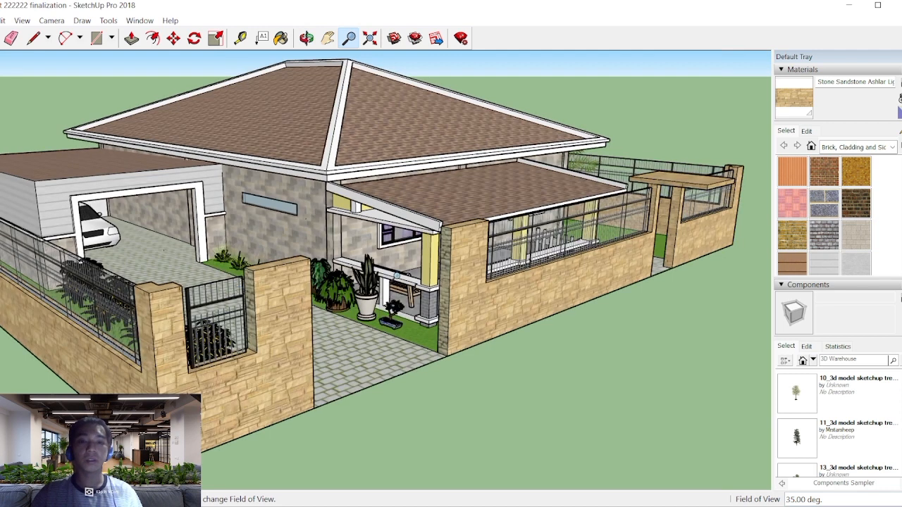
middle_click_drag(493, 267, 407, 279)
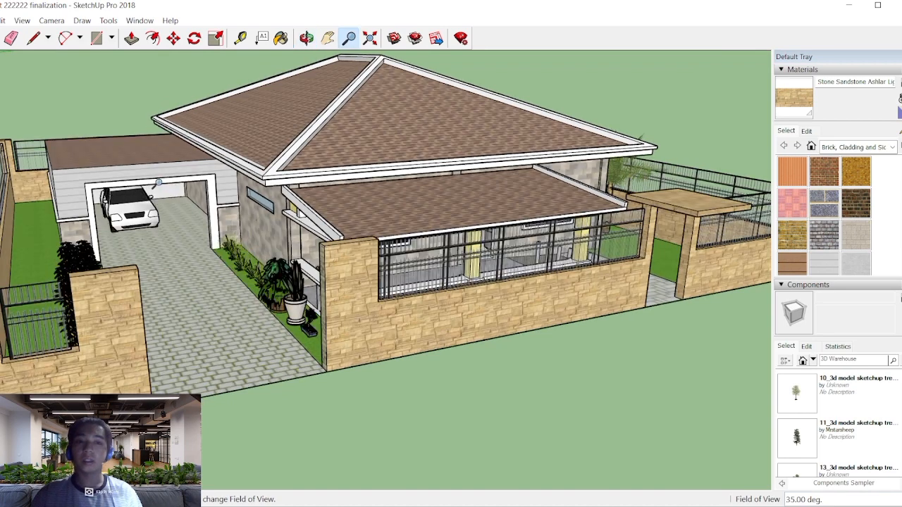
Step: Circle around the house to examine its outer walls, the narrow grass side yard and the perimeter wall corners
mouse_move(113, 197)
middle_mouse_down()
mouse_move(235, 186)
mouse_move(382, 222)
mouse_move(562, 230)
middle_mouse_up()
mouse_move(357, 345)
middle_mouse_down()
mouse_move(393, 268)
mouse_move(451, 302)
mouse_move(511, 294)
mouse_move(321, 304)
mouse_move(310, 292)
mouse_move(282, 424)
mouse_move(568, 359)
mouse_move(496, 339)
mouse_move(590, 356)
mouse_move(394, 341)
mouse_move(541, 322)
middle_mouse_up()
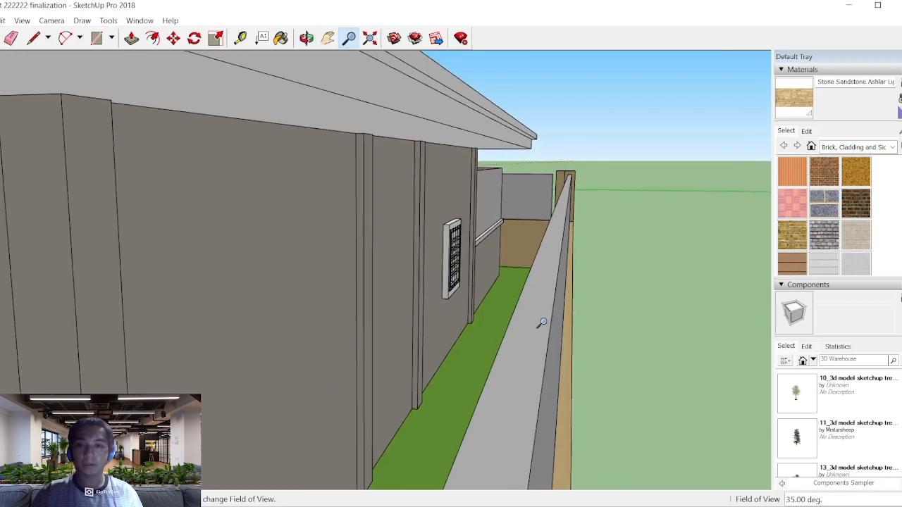
scroll(541, 322, "down", 6)
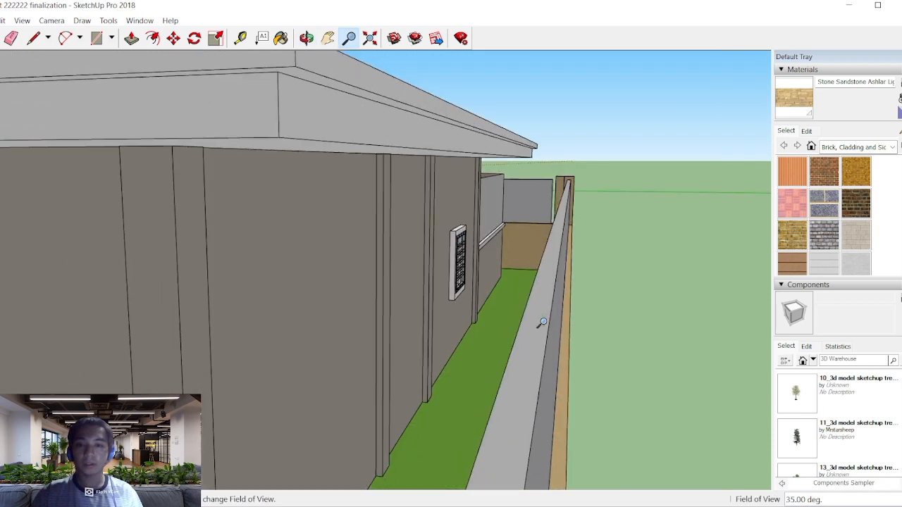
middle_click_drag(541, 323, 489, 380)
middle_click_drag(423, 437, 446, 412)
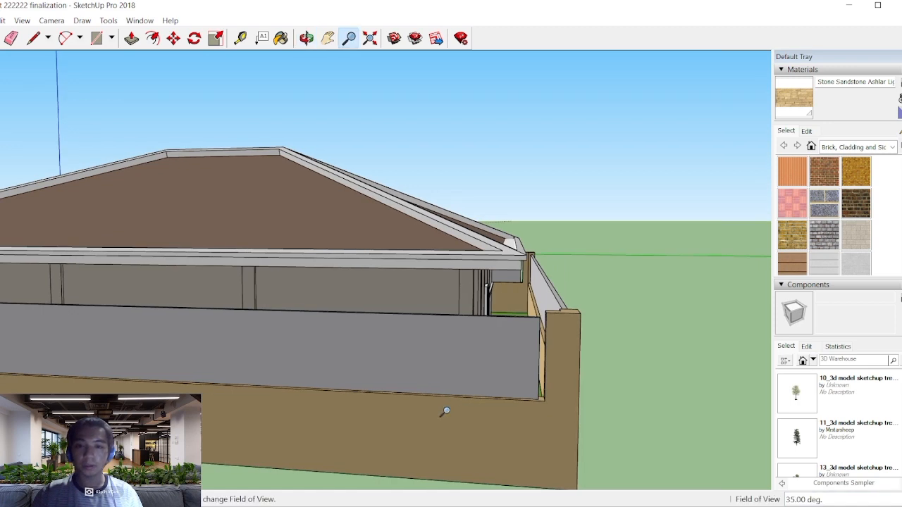
middle_click_drag(81, 357, 324, 407)
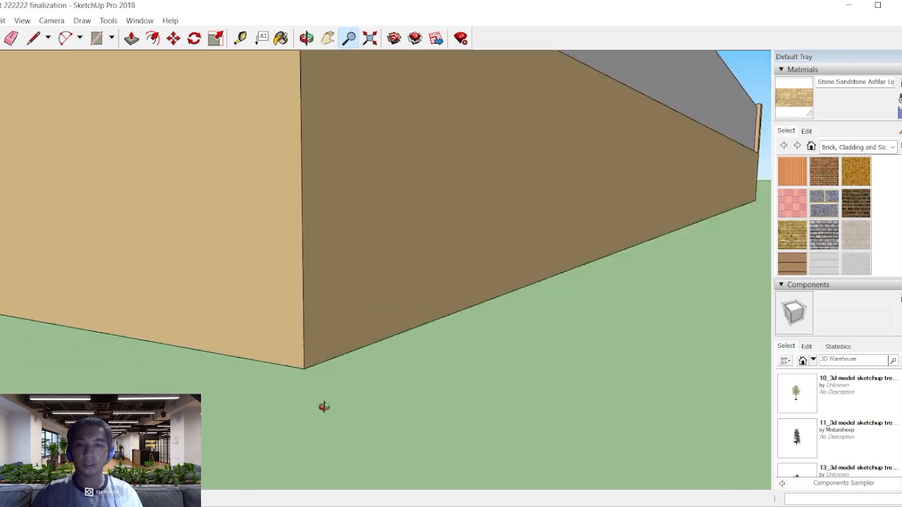
scroll(324, 407, "down", 5)
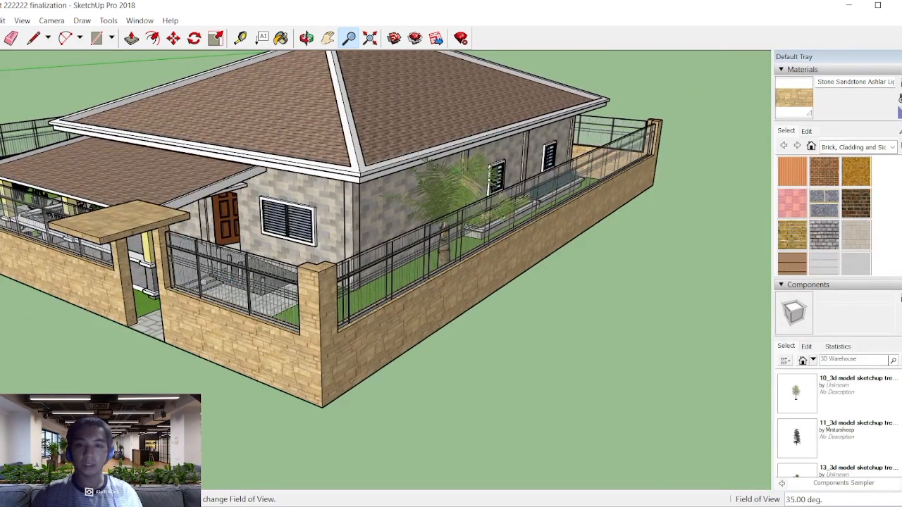
Step: Examine the porch roof, garage driveway and roofed pedestrian gate together from the front of the lot
middle_click_drag(115, 305, 429, 329)
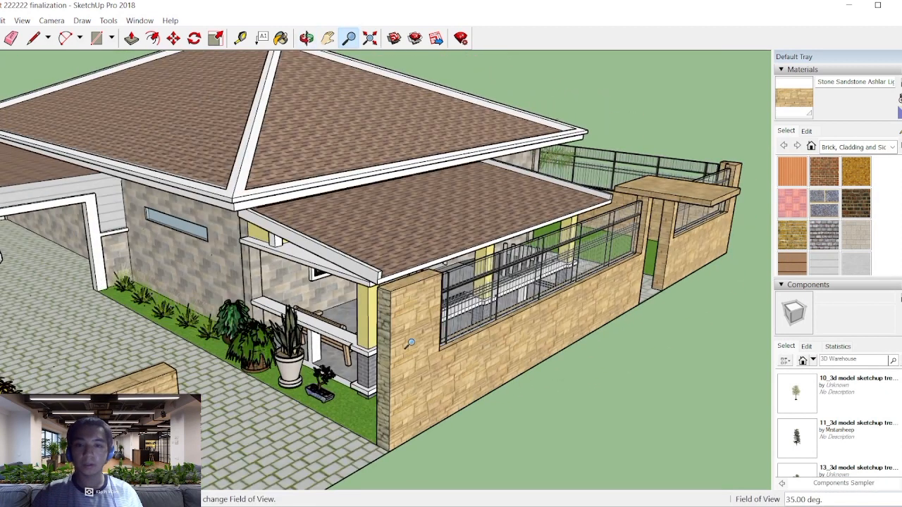
middle_click_drag(425, 336, 301, 234)
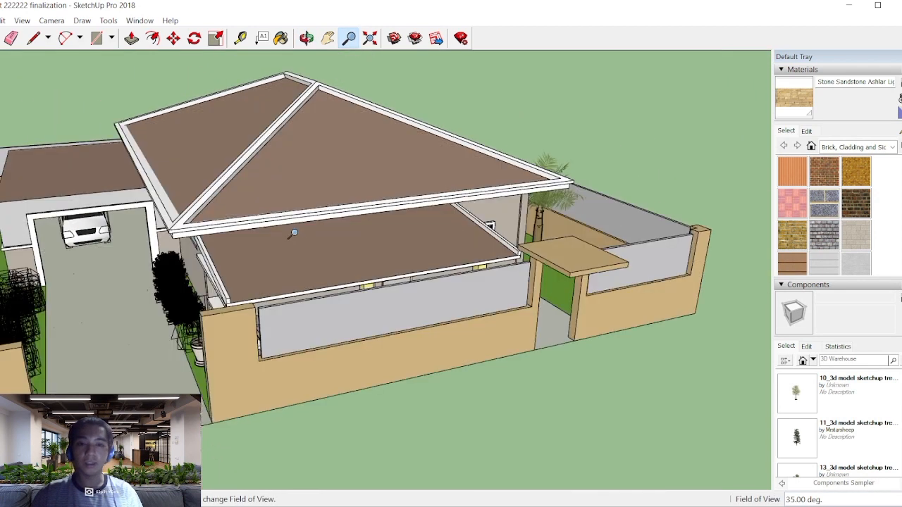
scroll(293, 233, "down", 2)
scroll(92, 226, "up", 2)
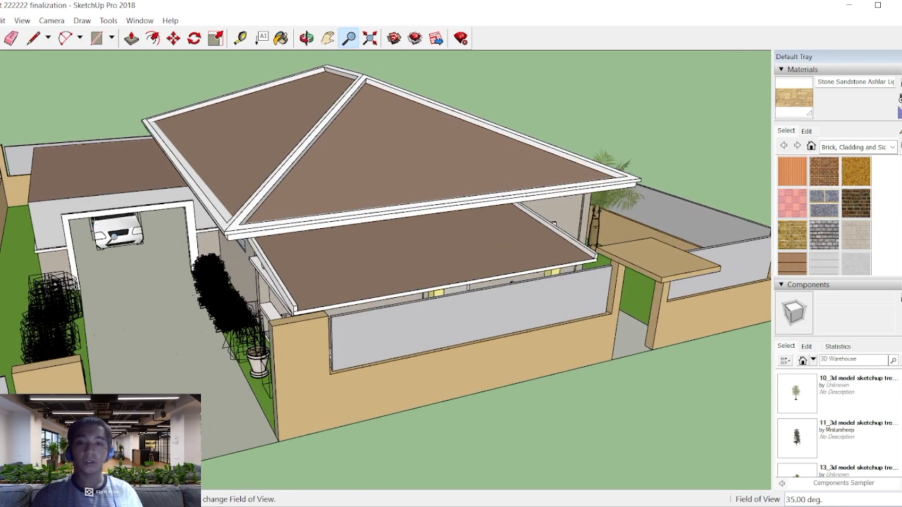
middle_click_drag(140, 285, 168, 258)
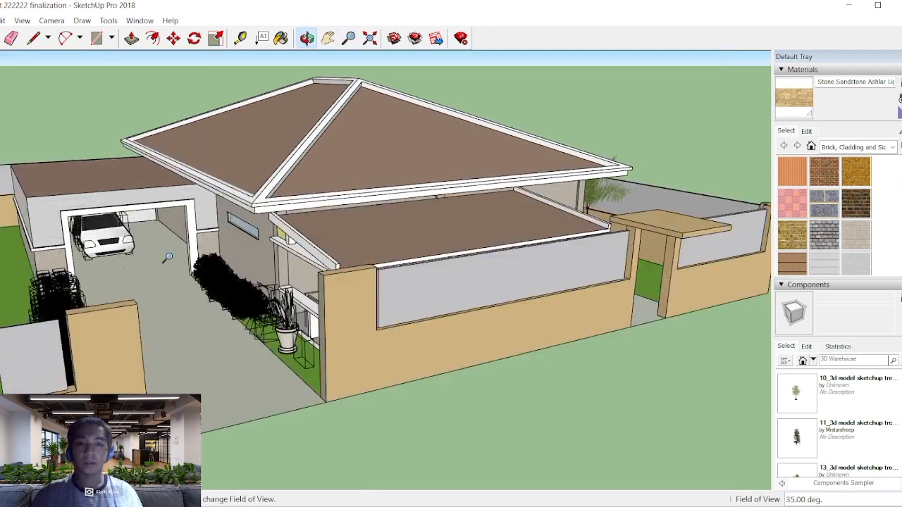
scroll(182, 259, "down", 1)
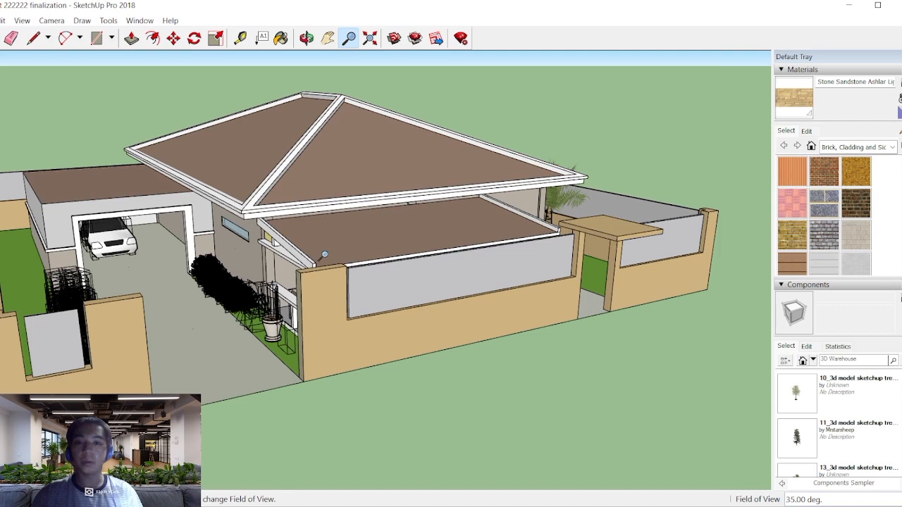
middle_click_drag(324, 254, 266, 266)
middle_click_drag(381, 239, 416, 222)
scroll(387, 144, "up", 1)
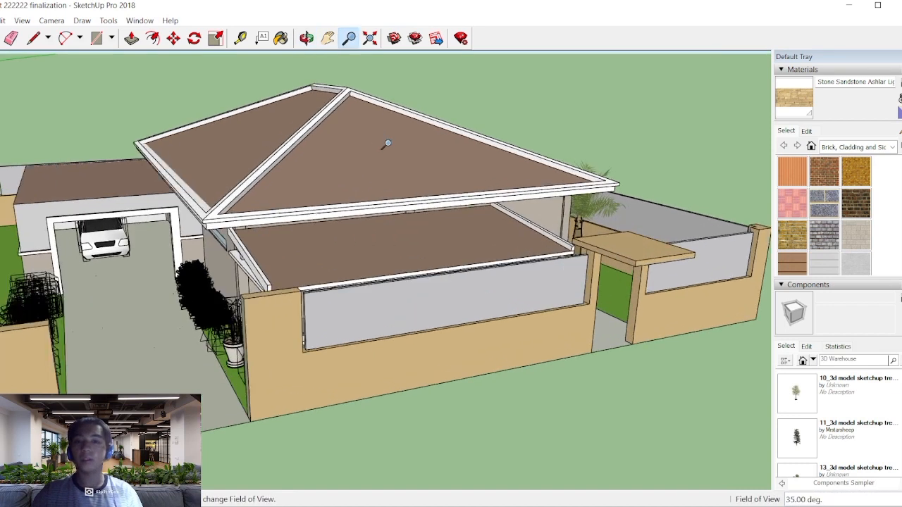
scroll(387, 143, "up", 2)
scroll(354, 177, "down", 3)
scroll(340, 186, "up", 2)
scroll(312, 167, "down", 2)
scroll(299, 194, "up", 1)
scroll(268, 198, "down", 1)
scroll(205, 198, "up", 1)
scroll(201, 192, "up", 2)
scroll(200, 192, "down", 2)
scroll(197, 243, "down", 2)
scroll(211, 263, "down", 2)
mouse_move(211, 262)
middle_mouse_down()
mouse_move(215, 279)
mouse_move(264, 257)
middle_mouse_up()
scroll(296, 275, "up", 2)
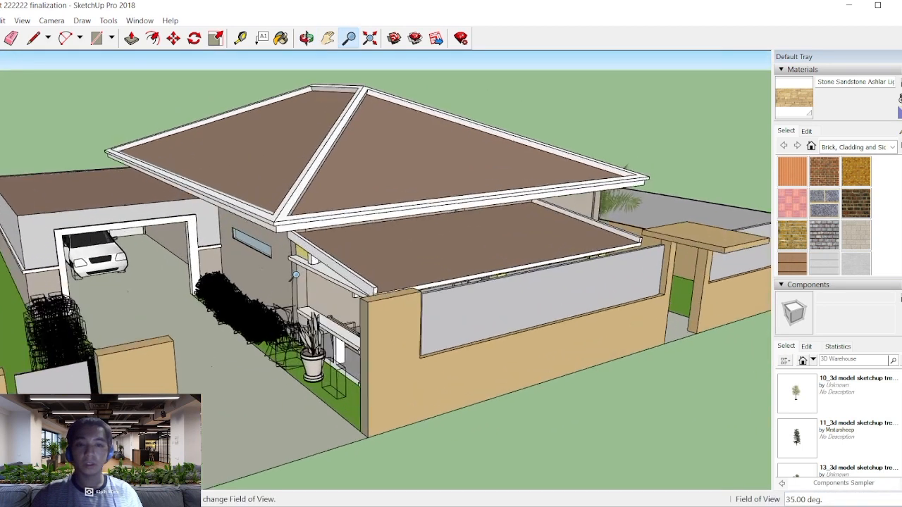
scroll(295, 276, "down", 2)
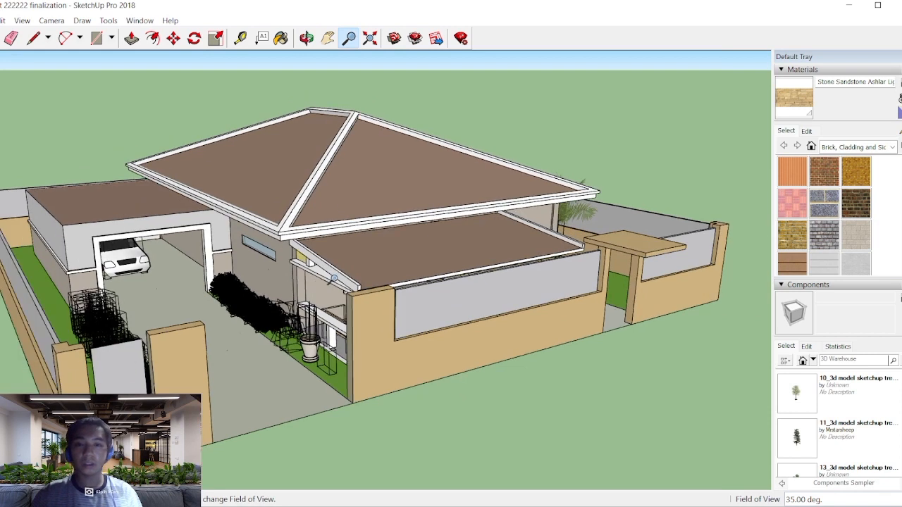